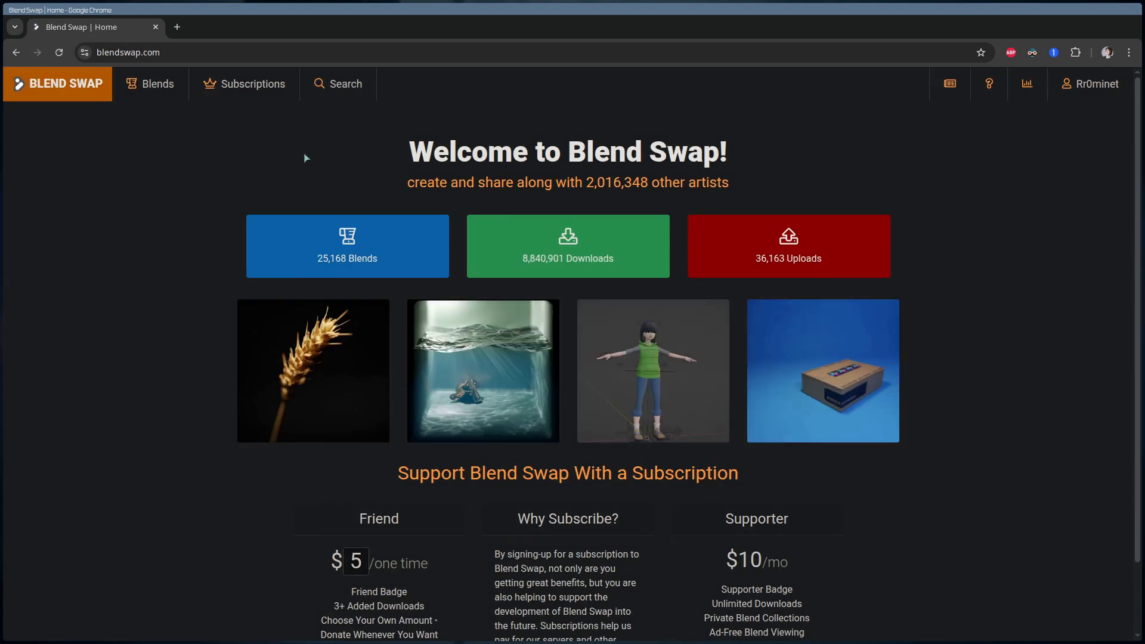
- Search Blend Swap for 'skull' and open the Human skull male blend page
{"action": "left_click", "coordinate": [334, 89]}
{"action": "left_click", "coordinate": [355, 122]}
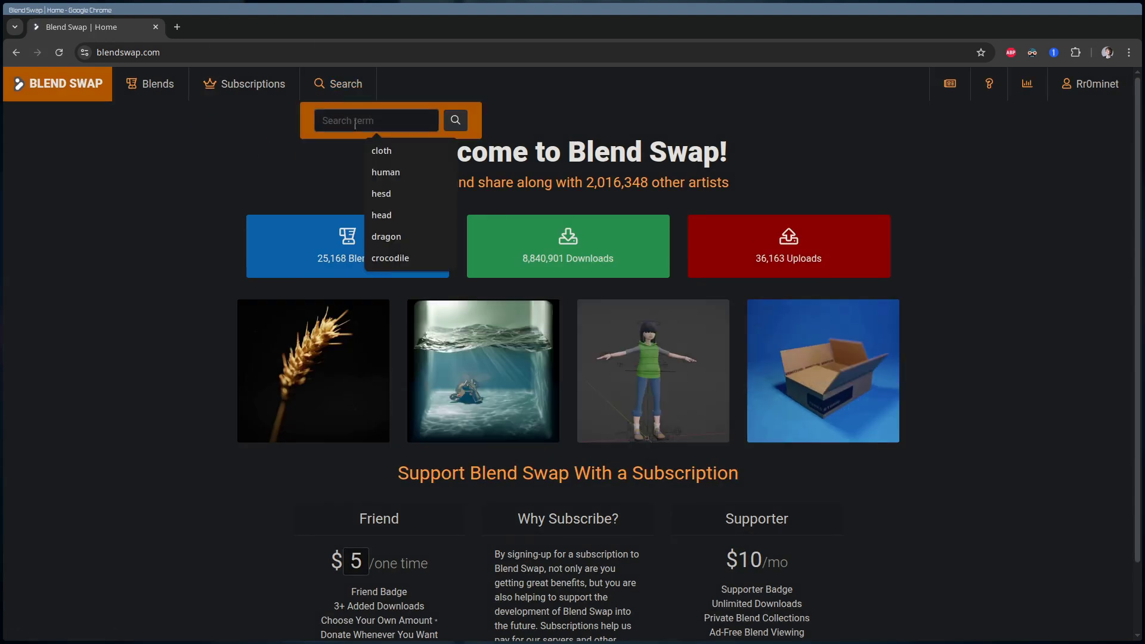
{"action": "type", "text": "skull"}
{"action": "scroll", "coordinate": [243, 279], "scroll_direction": "down", "scroll_amount": 5}
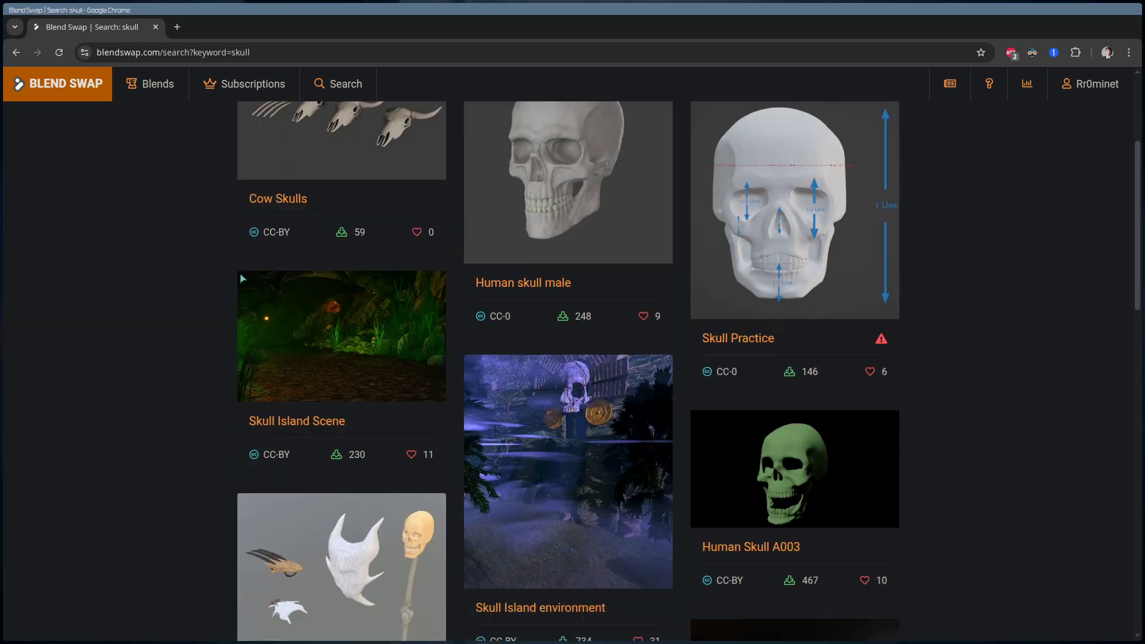
{"action": "scroll", "coordinate": [239, 275], "scroll_direction": "down", "scroll_amount": 5}
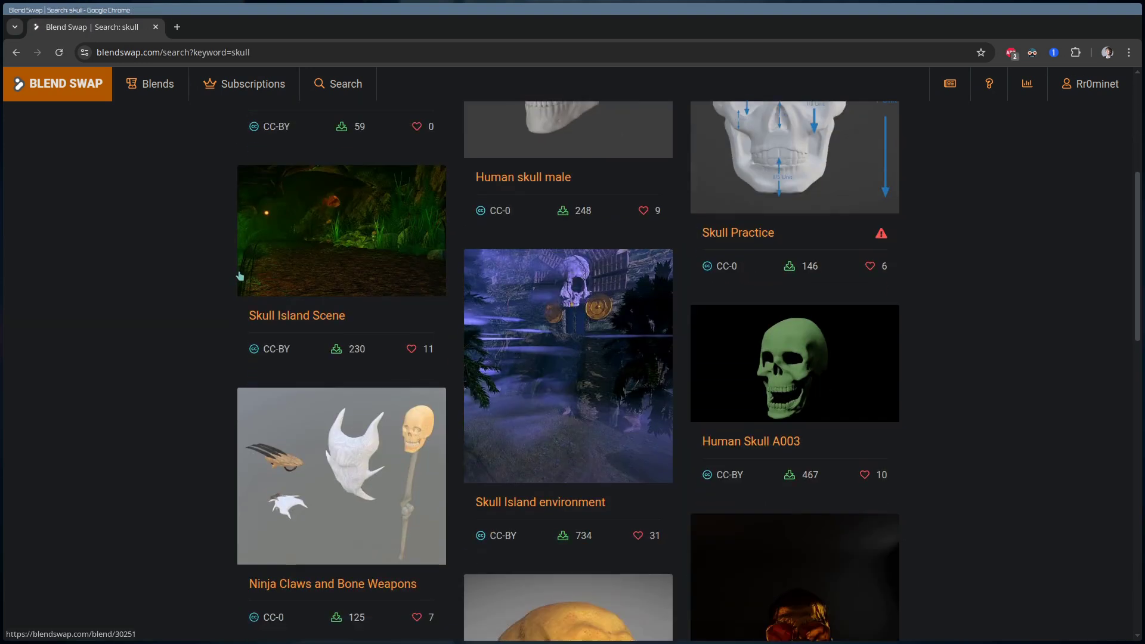
{"action": "scroll", "coordinate": [239, 275], "scroll_direction": "down", "scroll_amount": 3}
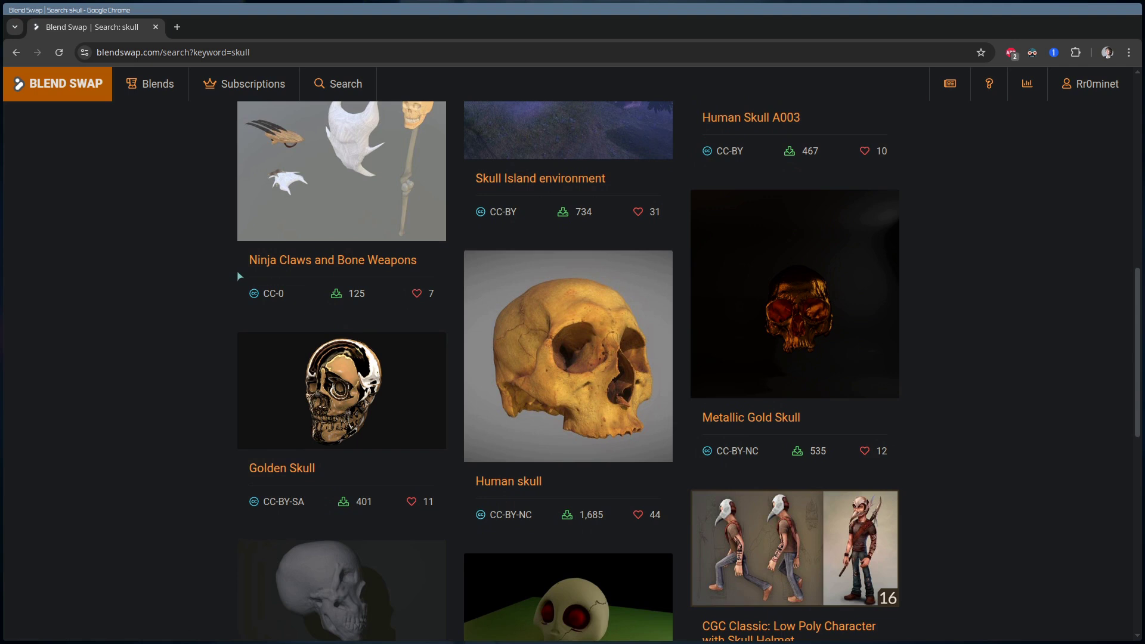
{"action": "left_click", "coordinate": [341, 590]}
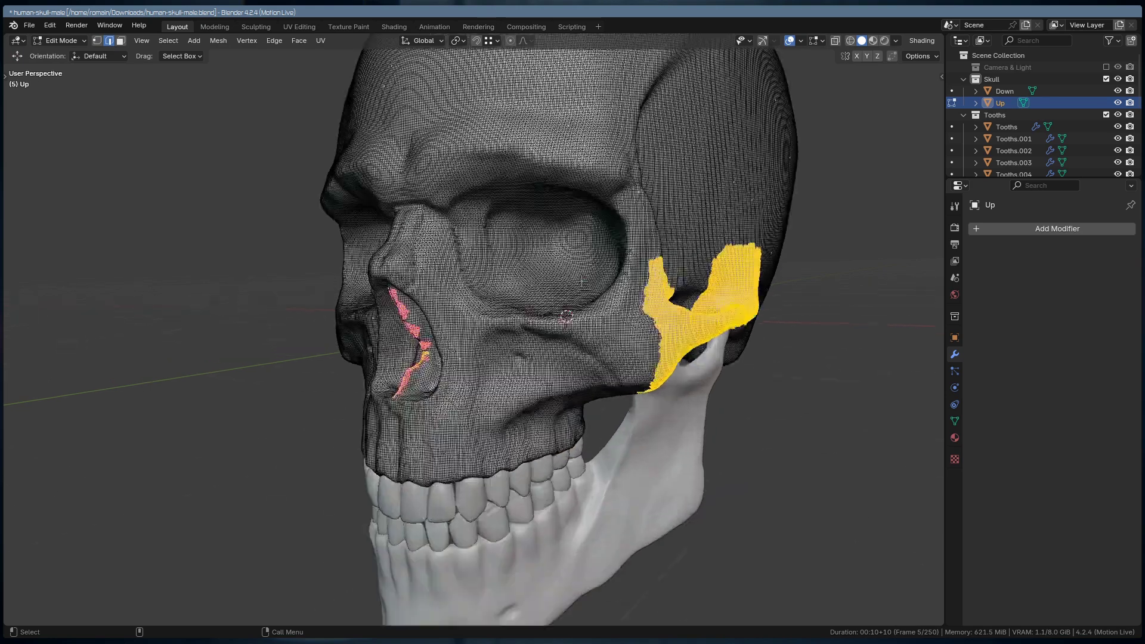
- Zoom and orbit around the skull's eye socket and nasal cavity to inspect its dense mesh
{"action": "scroll", "coordinate": [527, 369], "scroll_direction": "up", "scroll_amount": 5}
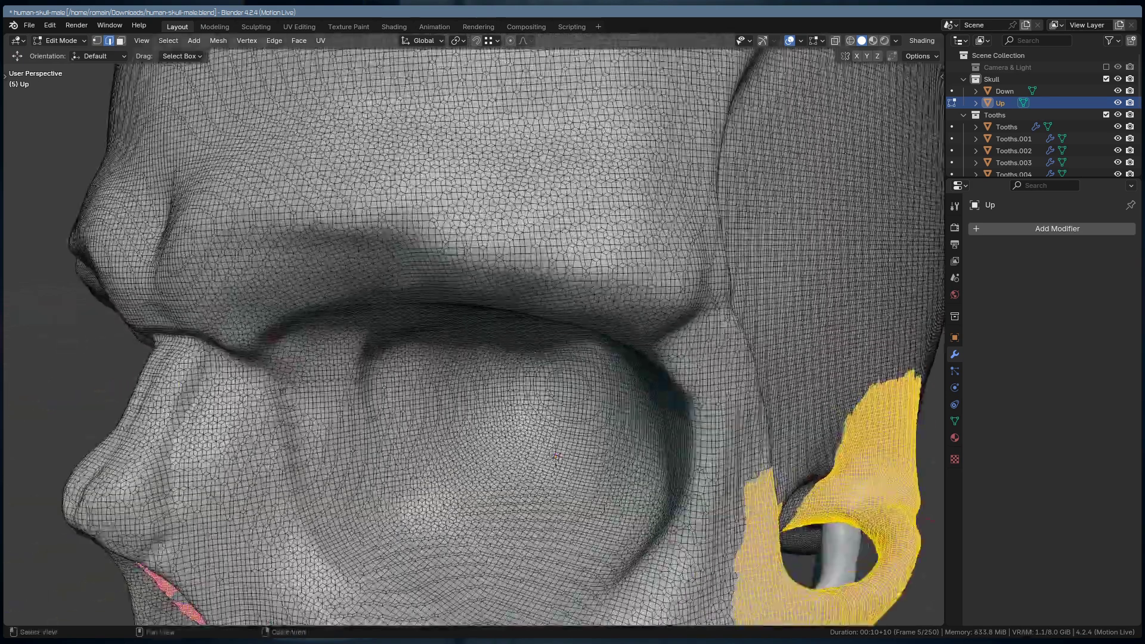
{"action": "middle_click_drag", "start_coordinate": [527, 369], "coordinate": [498, 279]}
{"action": "scroll", "coordinate": [616, 301], "scroll_direction": "down", "scroll_amount": 8}
{"action": "scroll", "coordinate": [498, 278], "scroll_direction": "up", "scroll_amount": 5}
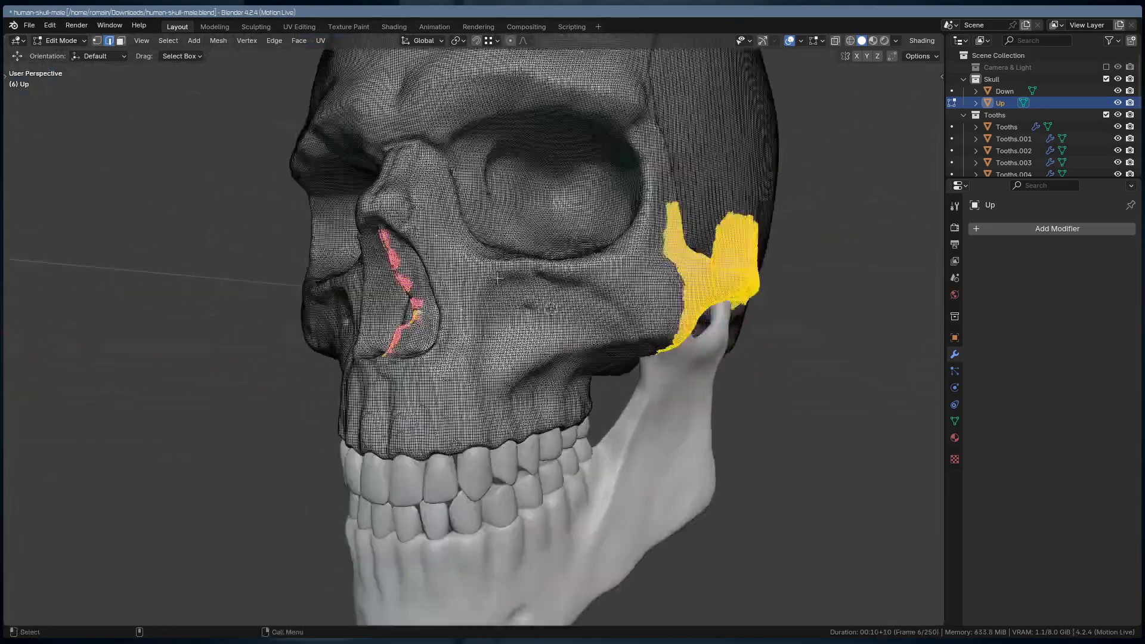
{"action": "scroll", "coordinate": [498, 278], "scroll_direction": "up", "scroll_amount": 5}
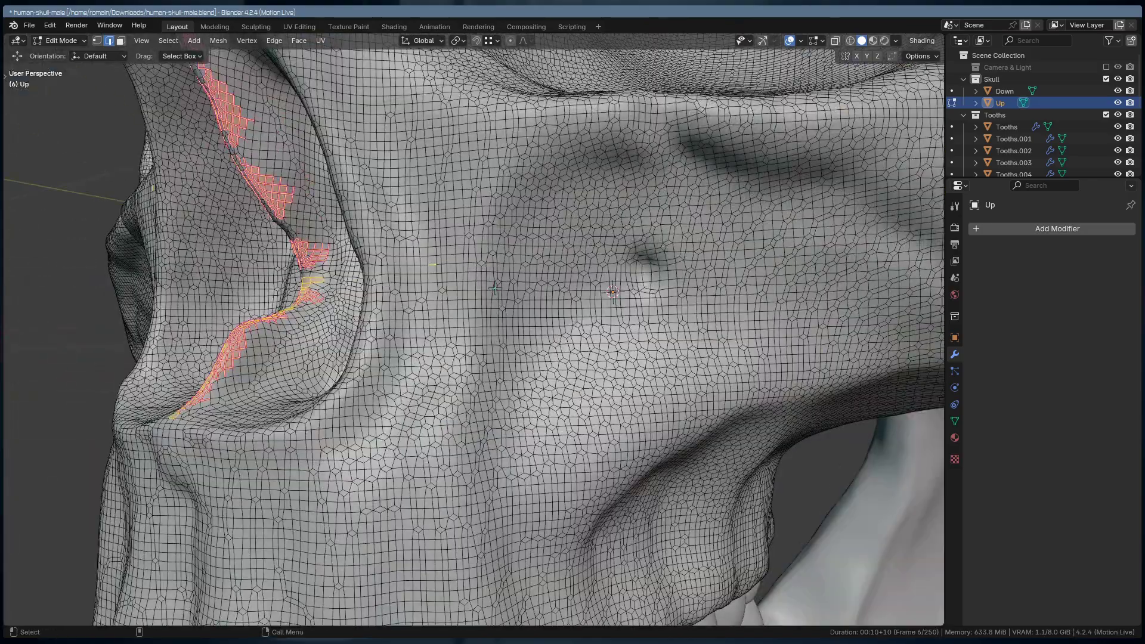
{"action": "middle_click_drag", "start_coordinate": [495, 289], "coordinate": [515, 309]}
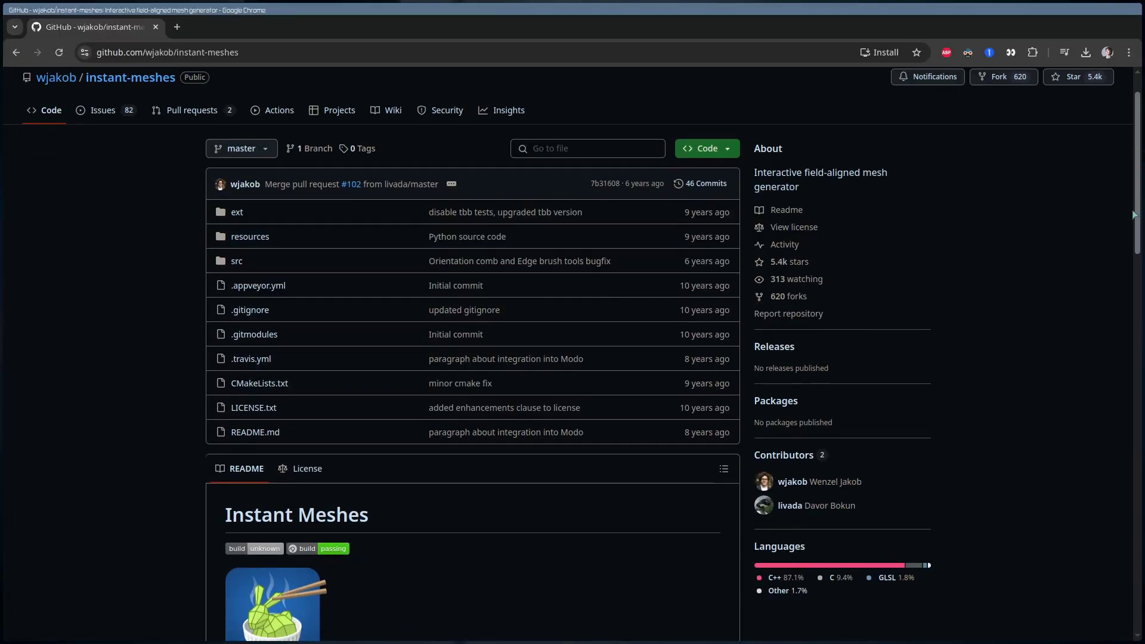
- Find and open ops.py in the Instant Meshes repository with the file finder
{"action": "scroll", "coordinate": [1126, 324], "scroll_direction": "down", "scroll_amount": 5}
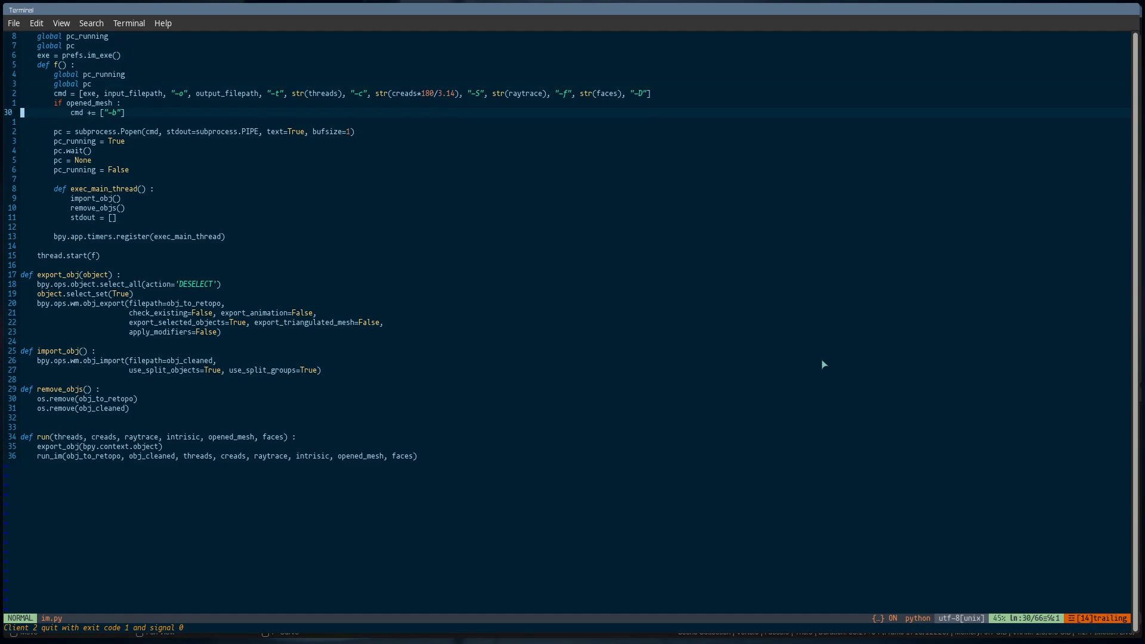
{"action": "key", "text": "ctrl+p"}
{"action": "type", "text": "ops"}
{"action": "key", "text": "Return"}
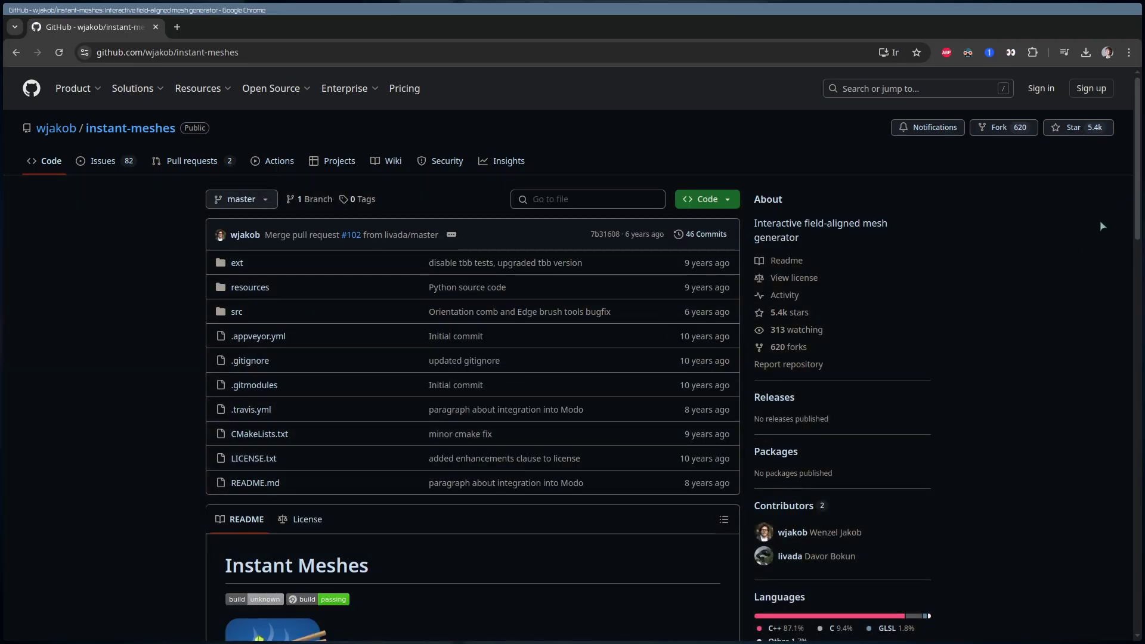
- Scroll the README down to the Screenshot and Pre-compiled binaries sections
{"action": "left_click_drag", "start_coordinate": [1139, 196], "coordinate": [1126, 324]}
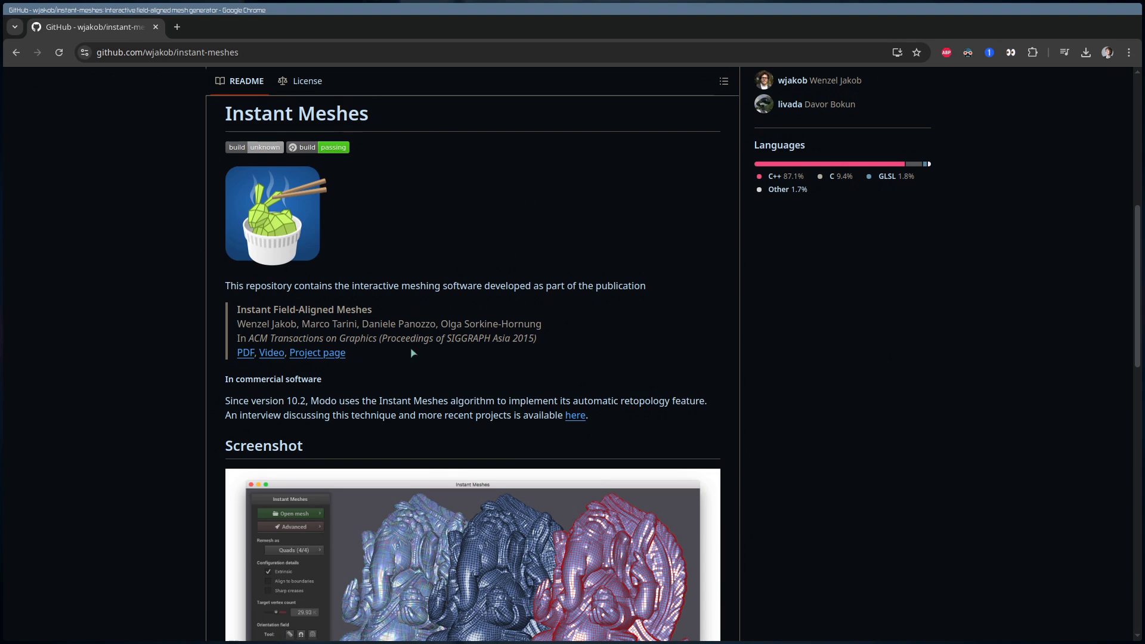
{"action": "left_click_drag", "start_coordinate": [1134, 232], "coordinate": [1131, 320]}
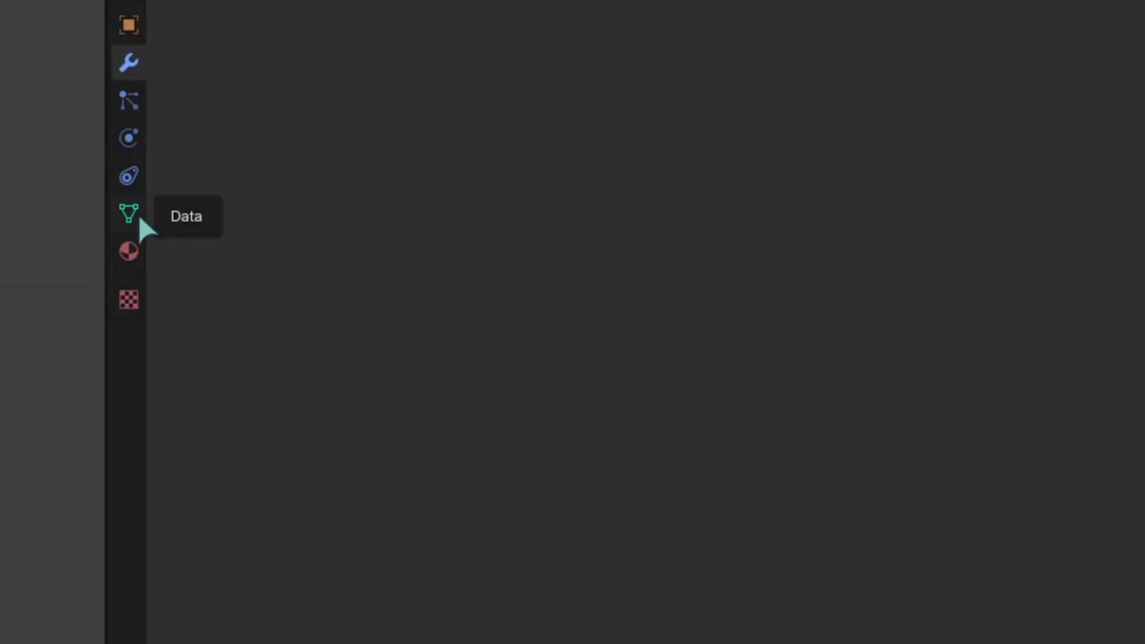
- Run Auto Retopo from the skull mesh's Data properties panel
{"action": "left_click", "coordinate": [139, 215]}
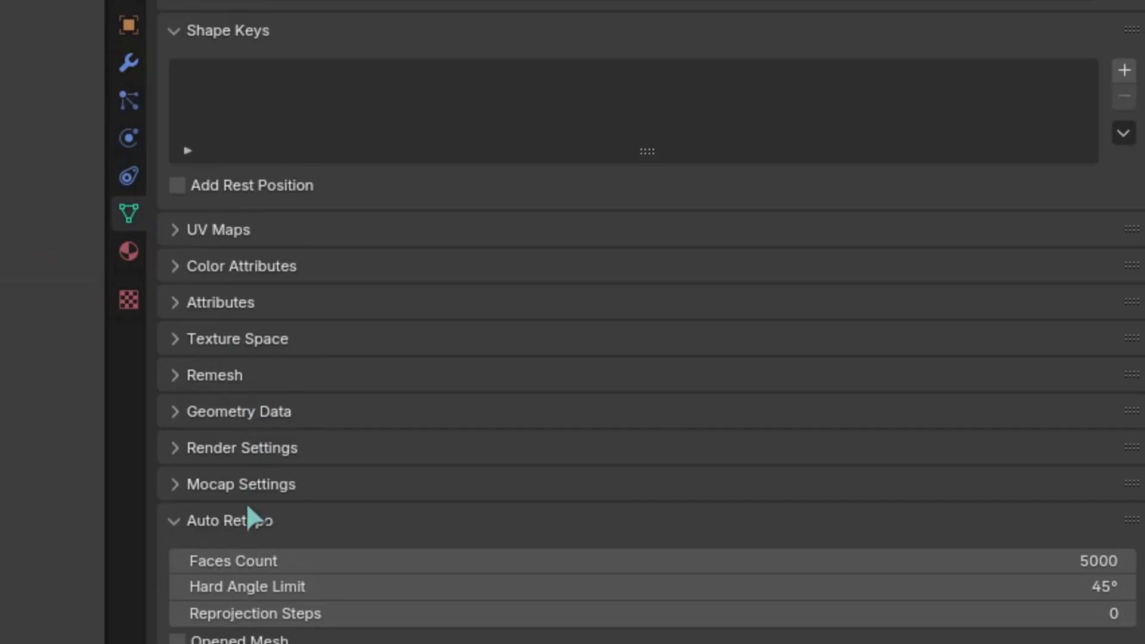
{"action": "scroll", "coordinate": [248, 507], "scroll_direction": "down", "scroll_amount": 8}
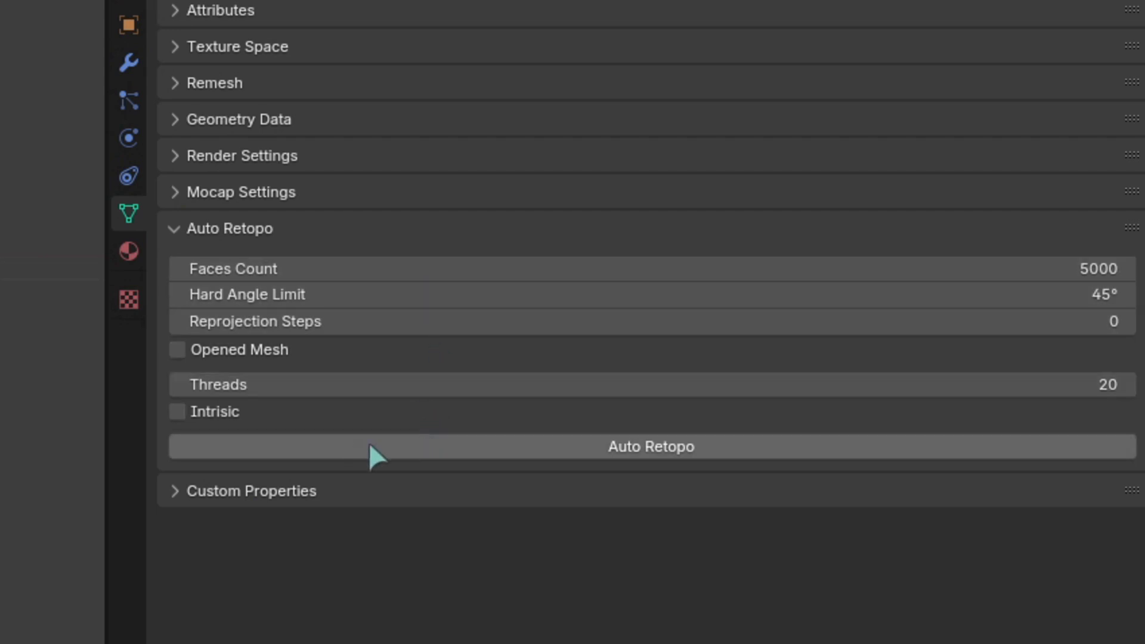
{"action": "left_click", "coordinate": [503, 446]}
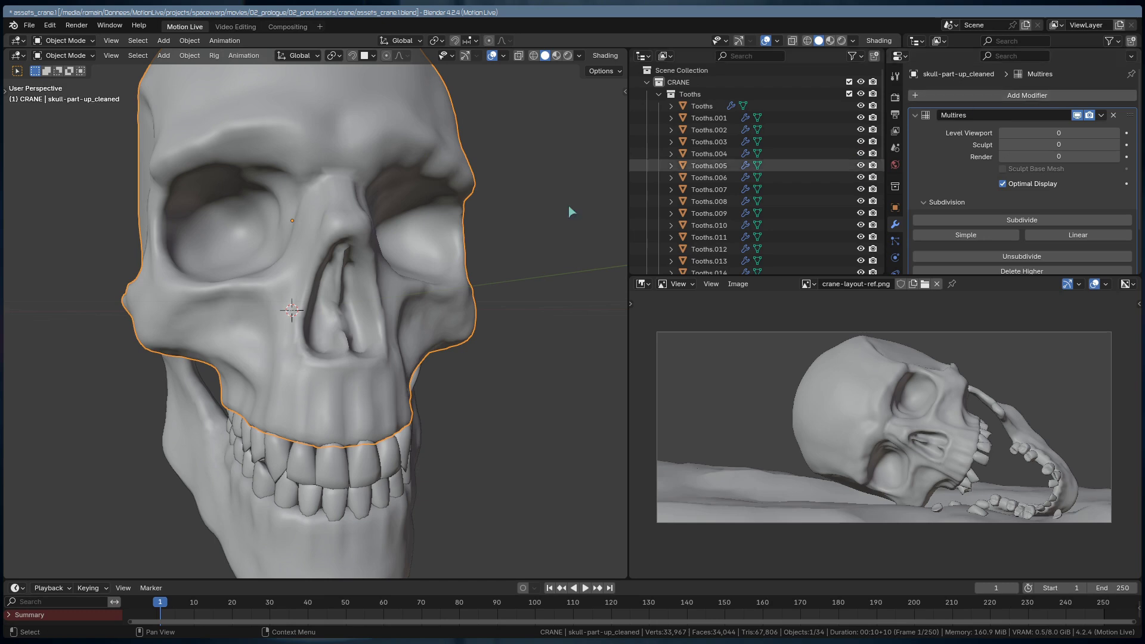
- Adjust the view and panels, then switch Suzanne into Sculpt Mode
{"action": "middle_click_drag", "start_coordinate": [244, 248], "coordinate": [278, 245], "text": "shift"}
{"action": "left_click_drag", "start_coordinate": [937, 275], "coordinate": [936, 317]}
{"action": "key", "text": "t"}
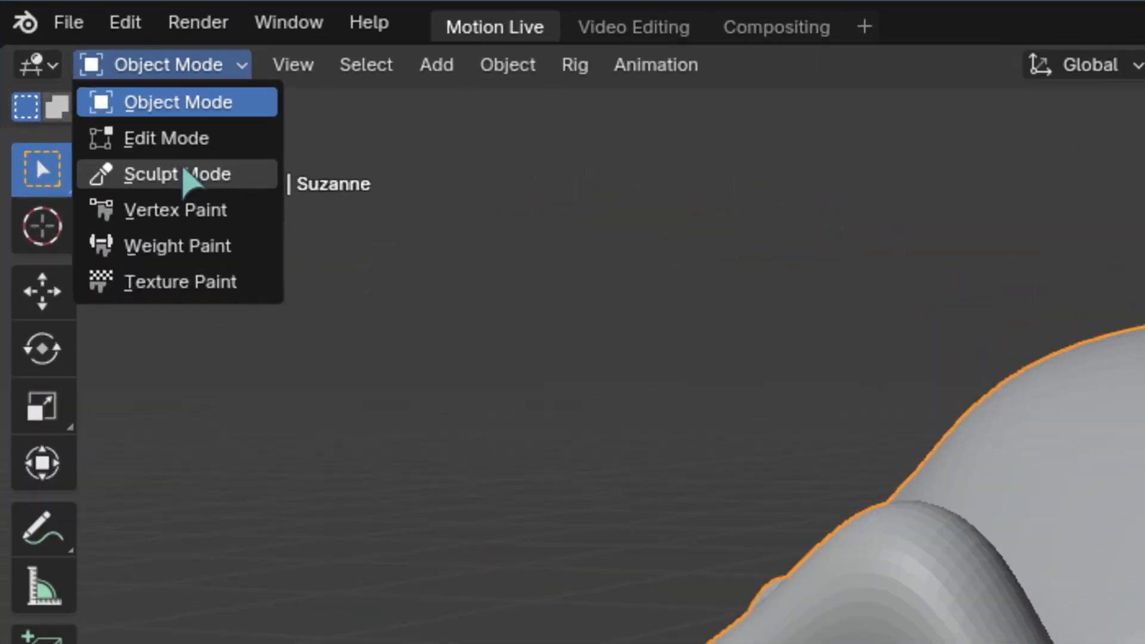
{"action": "left_click", "coordinate": [63, 83]}
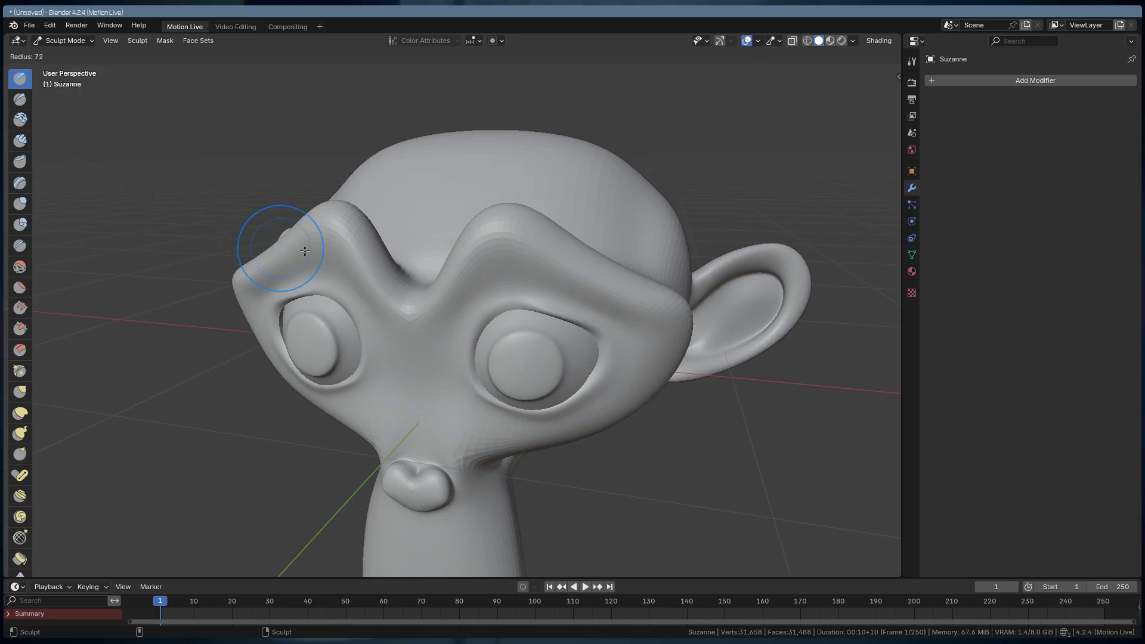
- Enlarge the brush to 189 px, draw over eyes and brow, then smooth them
{"action": "key", "text": "f"}
{"action": "mouse_move", "coordinate": [659, 224]}
{"action": "left_mouse_down"}
{"action": "mouse_move", "coordinate": [535, 273]}
{"action": "mouse_move", "coordinate": [436, 347]}
{"action": "mouse_move", "coordinate": [465, 269]}
{"action": "mouse_move", "coordinate": [432, 217]}
{"action": "left_mouse_up"}
{"action": "mouse_move", "coordinate": [280, 217]}
{"action": "left_mouse_down"}
{"action": "mouse_move", "coordinate": [350, 324]}
{"action": "mouse_move", "coordinate": [391, 334]}
{"action": "mouse_move", "coordinate": [428, 399]}
{"action": "mouse_move", "coordinate": [419, 343]}
{"action": "mouse_move", "coordinate": [572, 333]}
{"action": "left_mouse_up"}
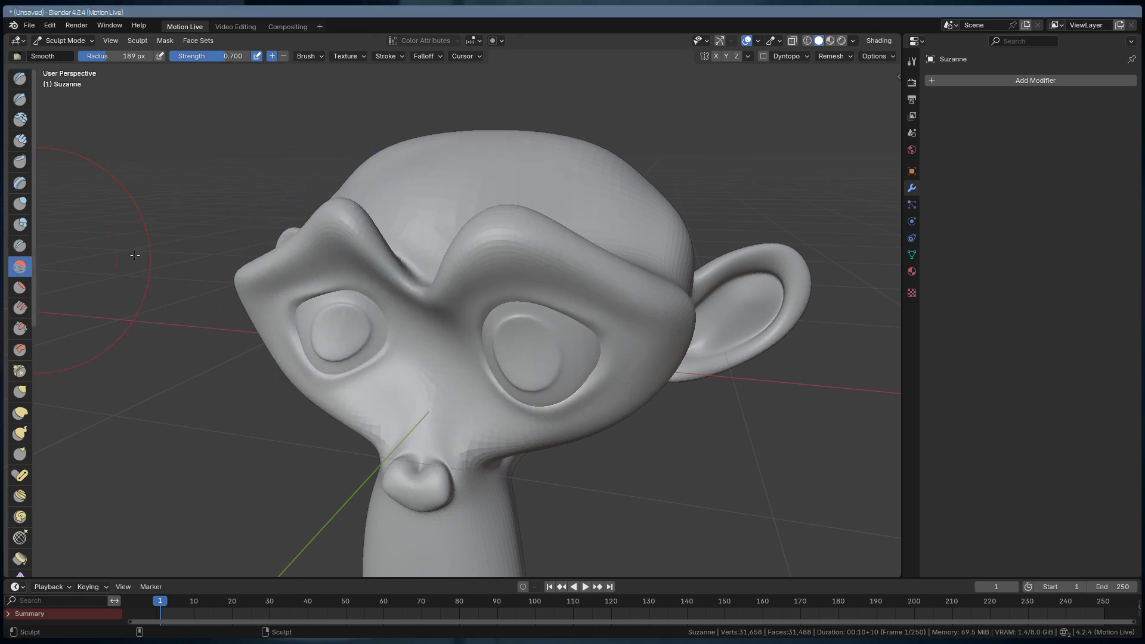
{"action": "mouse_move", "coordinate": [334, 322]}
{"action": "left_mouse_down"}
{"action": "mouse_move", "coordinate": [382, 251]}
{"action": "mouse_move", "coordinate": [340, 346]}
{"action": "mouse_move", "coordinate": [692, 211]}
{"action": "left_mouse_up"}
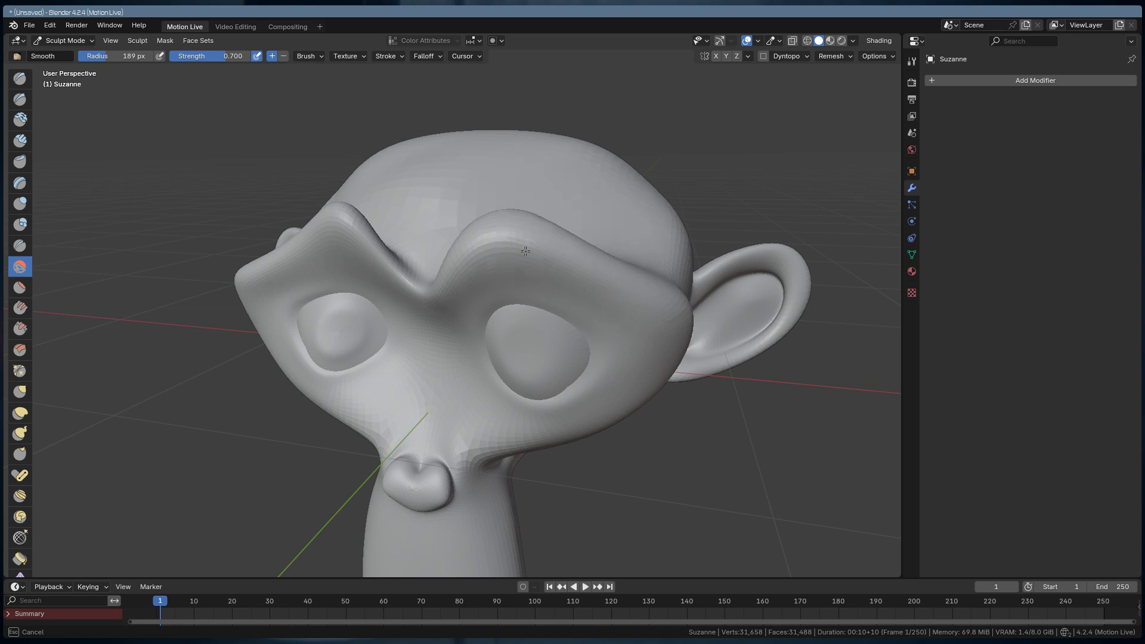
{"action": "mouse_move", "coordinate": [525, 251]}
{"action": "left_mouse_down"}
{"action": "mouse_move", "coordinate": [593, 231]}
{"action": "mouse_move", "coordinate": [501, 232]}
{"action": "left_mouse_up"}
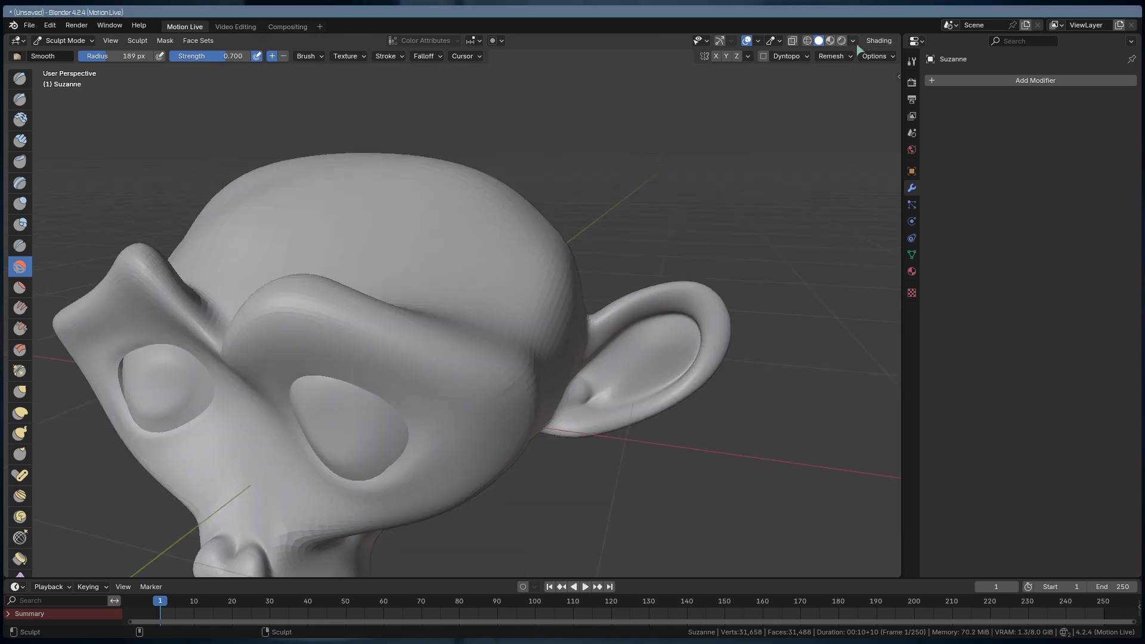
- Show the wireframe overlay and smooth a stroke along Suzanne's brow
{"action": "left_click", "coordinate": [757, 41]}
{"action": "left_click", "coordinate": [683, 242]}
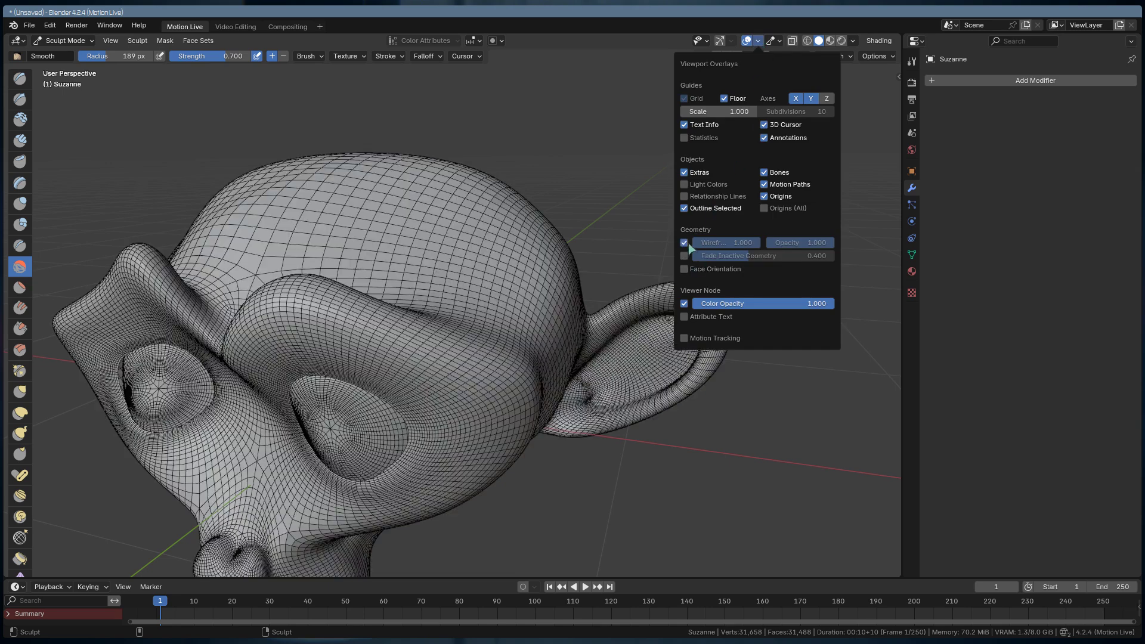
{"action": "mouse_move", "coordinate": [365, 327]}
{"action": "middle_mouse_down", "text": "ctrl"}
{"action": "mouse_move", "coordinate": [446, 253]}
{"action": "mouse_move", "coordinate": [429, 271]}
{"action": "middle_mouse_up", "text": "ctrl"}
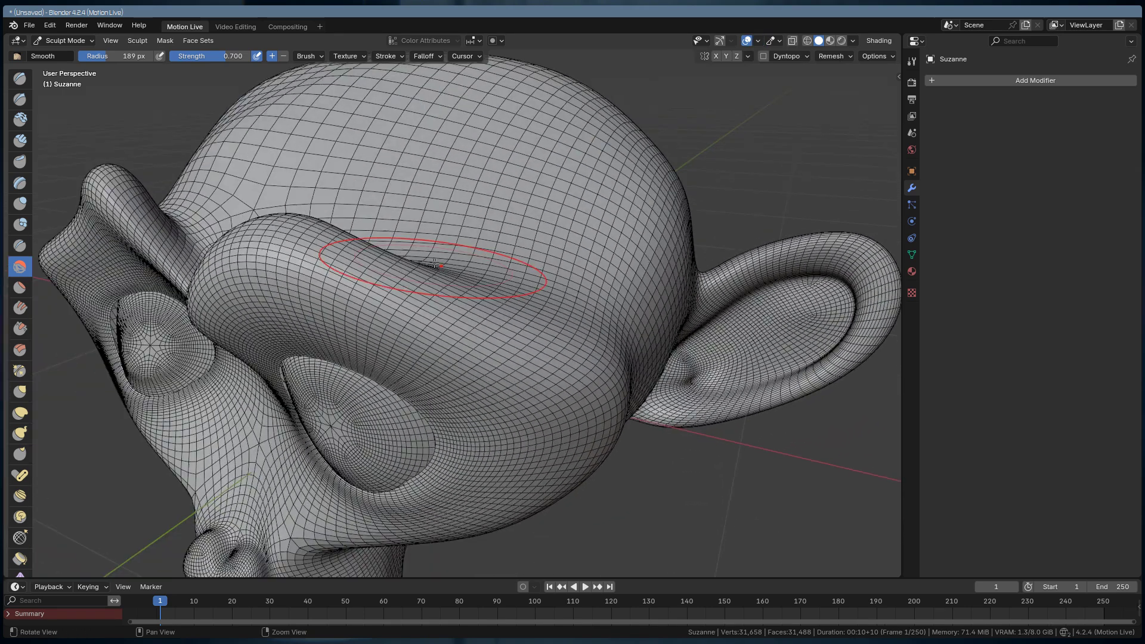
{"action": "mouse_move", "coordinate": [441, 271]}
{"action": "left_mouse_down"}
{"action": "mouse_move", "coordinate": [477, 269]}
{"action": "mouse_move", "coordinate": [498, 307]}
{"action": "mouse_move", "coordinate": [483, 346]}
{"action": "mouse_move", "coordinate": [614, 231]}
{"action": "left_mouse_up"}
{"action": "middle_click_drag", "start_coordinate": [613, 232], "coordinate": [707, 171], "text": "ctrl"}
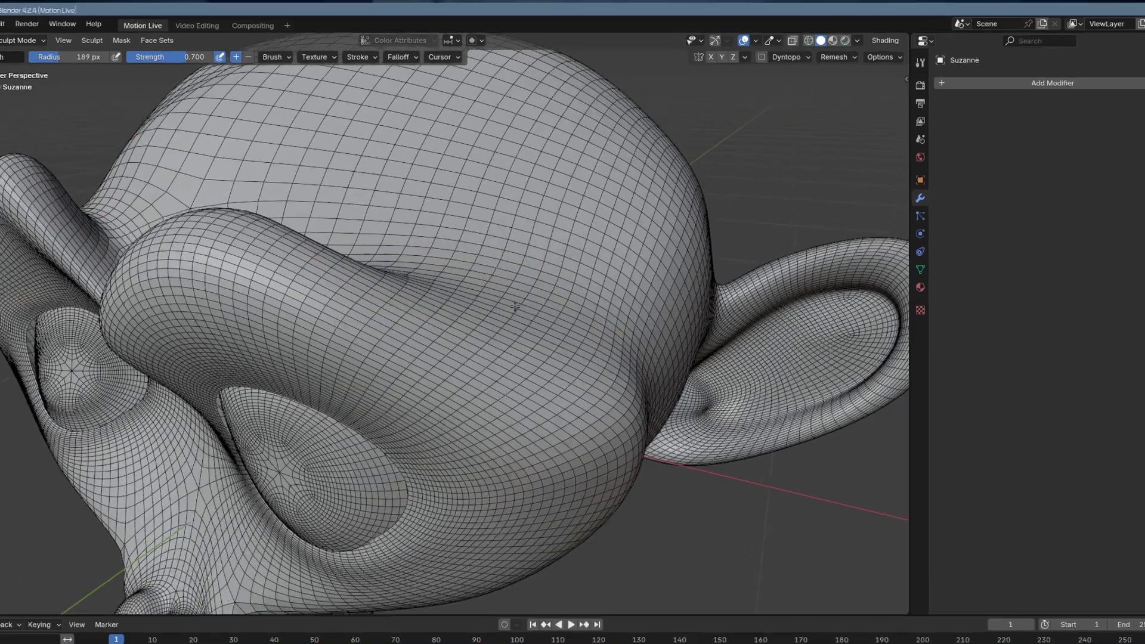
- Enable dynamic topology, sculpt dense detail across the eyes, then inspect it in Edit Mode
{"action": "left_click", "coordinate": [763, 56]}
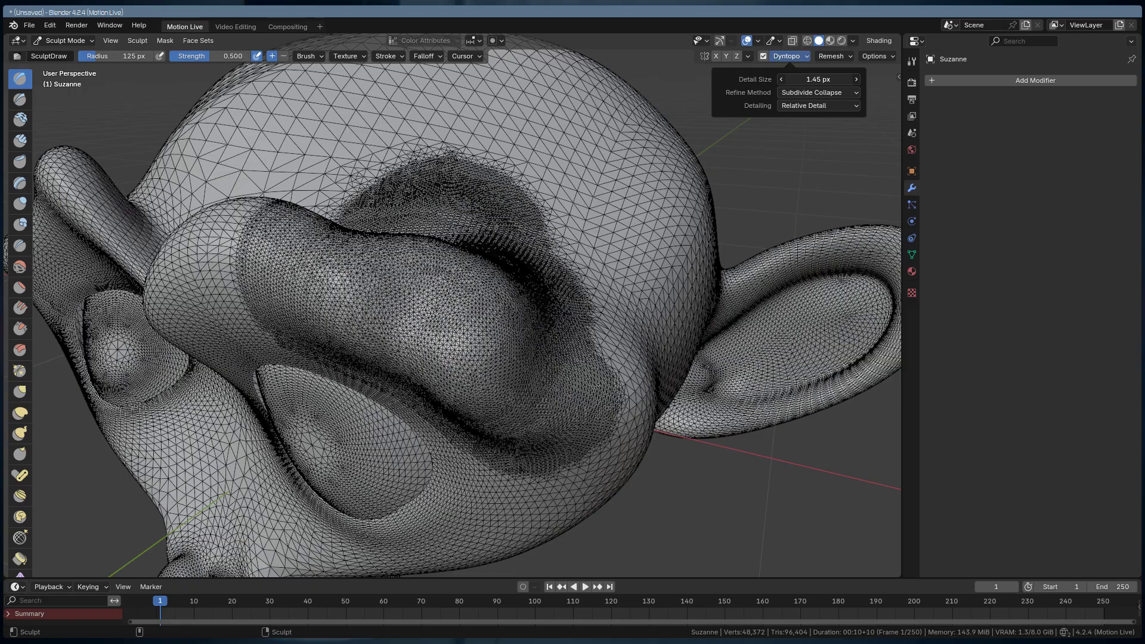
{"action": "mouse_move", "coordinate": [422, 376]}
{"action": "left_mouse_down"}
{"action": "mouse_move", "coordinate": [435, 331]}
{"action": "mouse_move", "coordinate": [528, 481]}
{"action": "mouse_move", "coordinate": [496, 322]}
{"action": "mouse_move", "coordinate": [257, 251]}
{"action": "mouse_move", "coordinate": [453, 250]}
{"action": "mouse_move", "coordinate": [522, 358]}
{"action": "mouse_move", "coordinate": [560, 373]}
{"action": "left_mouse_up"}
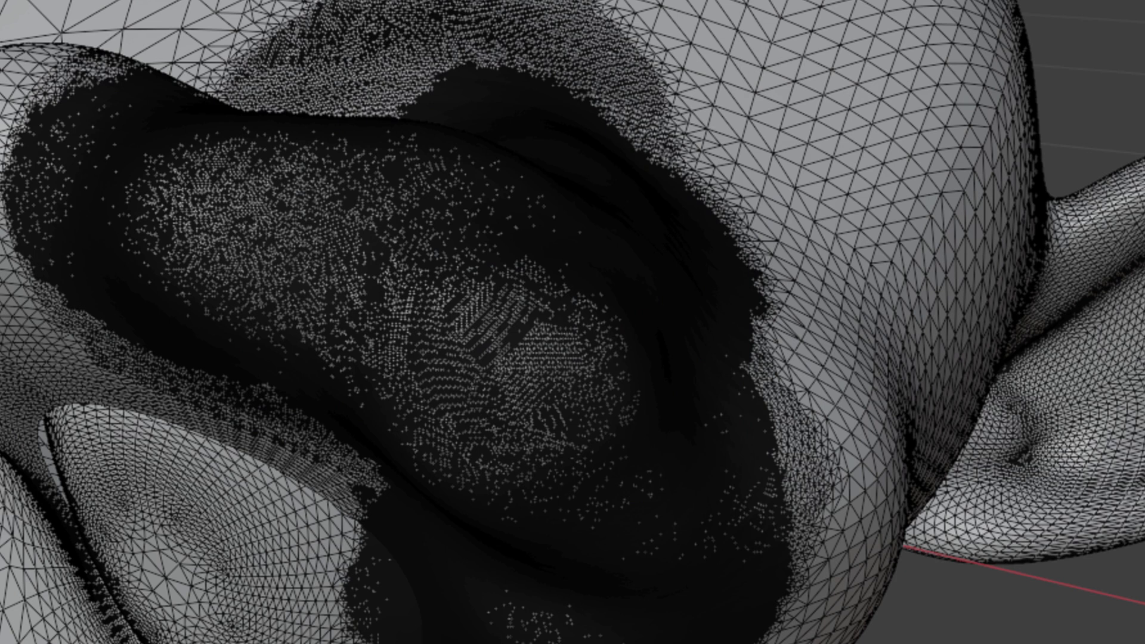
{"action": "key", "text": "Tab"}
{"action": "middle_click_drag", "start_coordinate": [396, 388], "coordinate": [577, 418]}
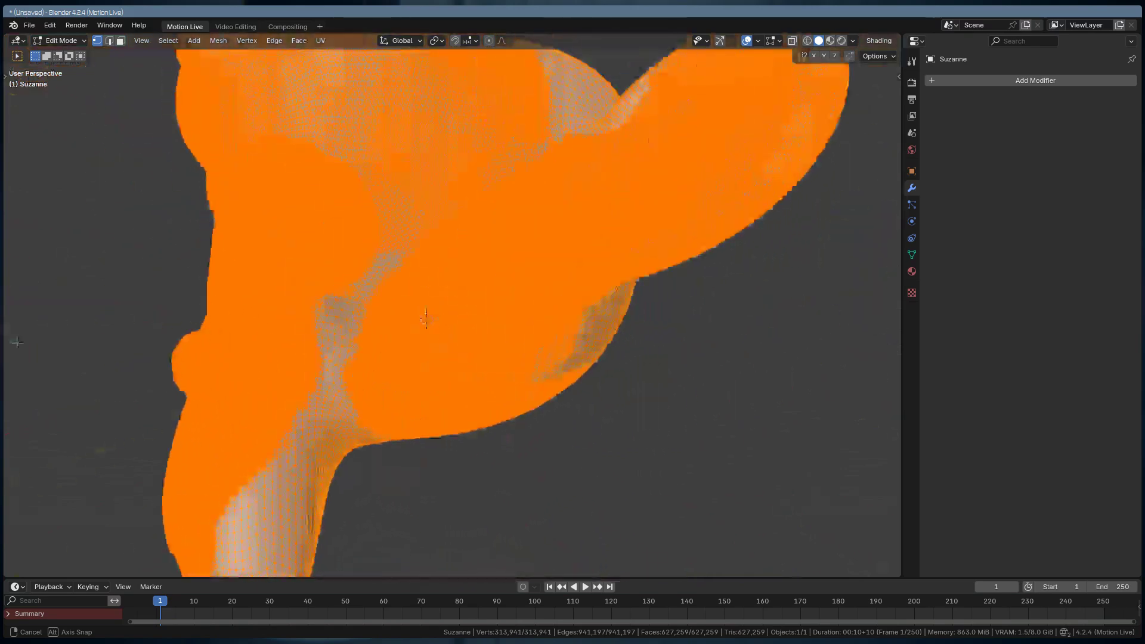
{"action": "scroll", "coordinate": [433, 327], "scroll_direction": "down", "scroll_amount": 3}
- Deselect all and subdivide Suzanne's Multires modifier three times
{"action": "left_click", "coordinate": [575, 463]}
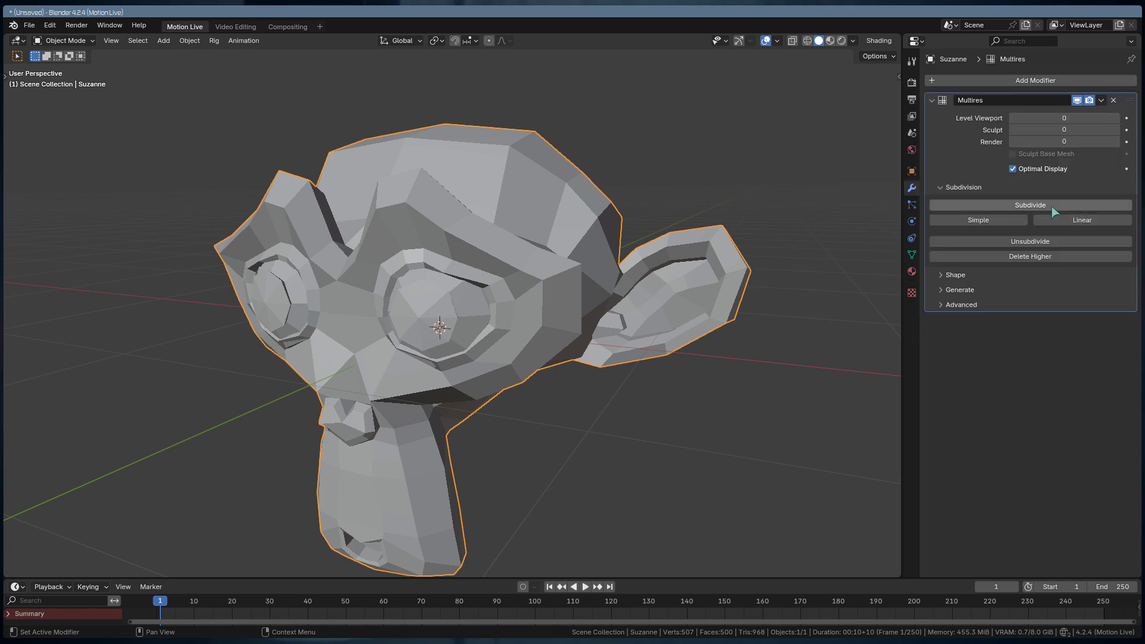
{"action": "left_click", "coordinate": [1051, 207]}
{"action": "left_click", "coordinate": [1034, 206]}
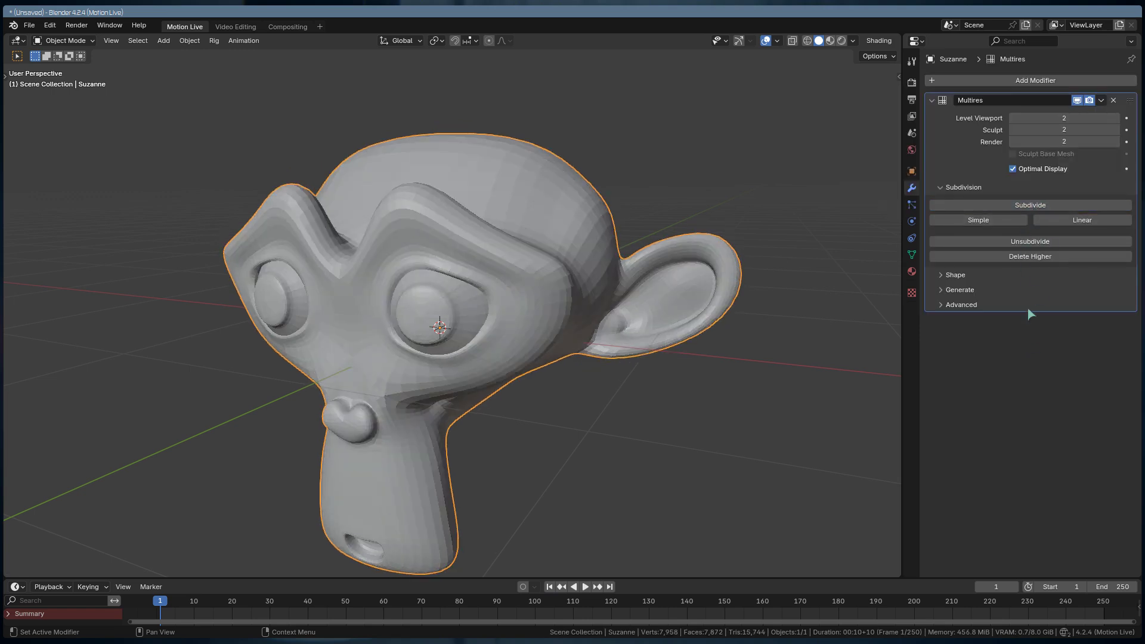
{"action": "left_click", "coordinate": [1035, 206]}
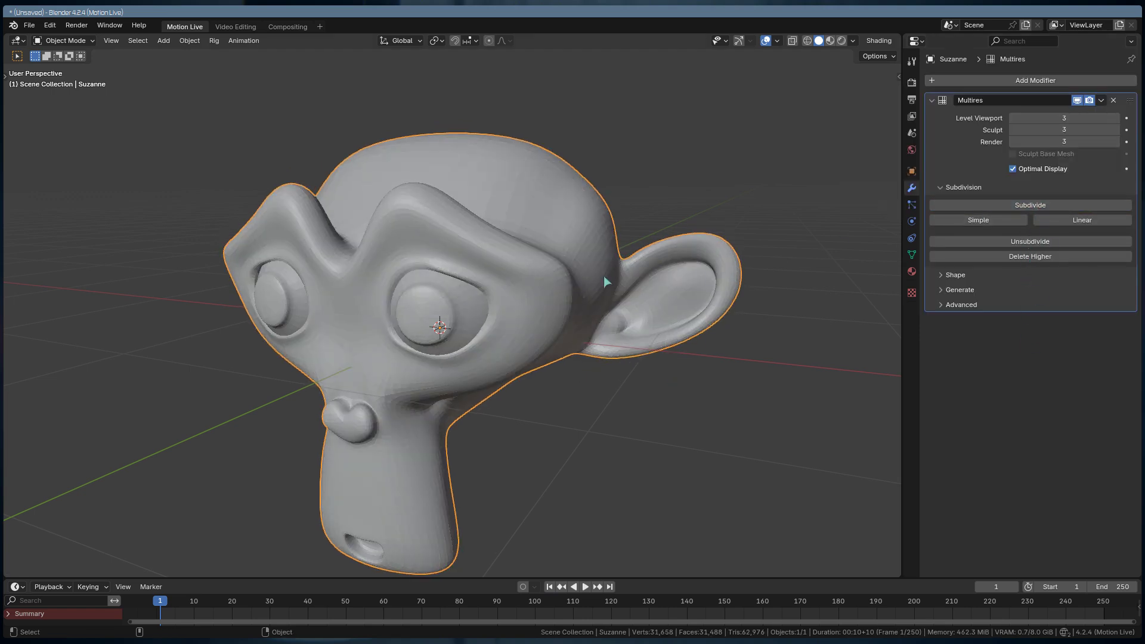
- In Sculpt Mode, build up the brow, nose bridge and forehead
{"action": "left_click", "coordinate": [63, 42]}
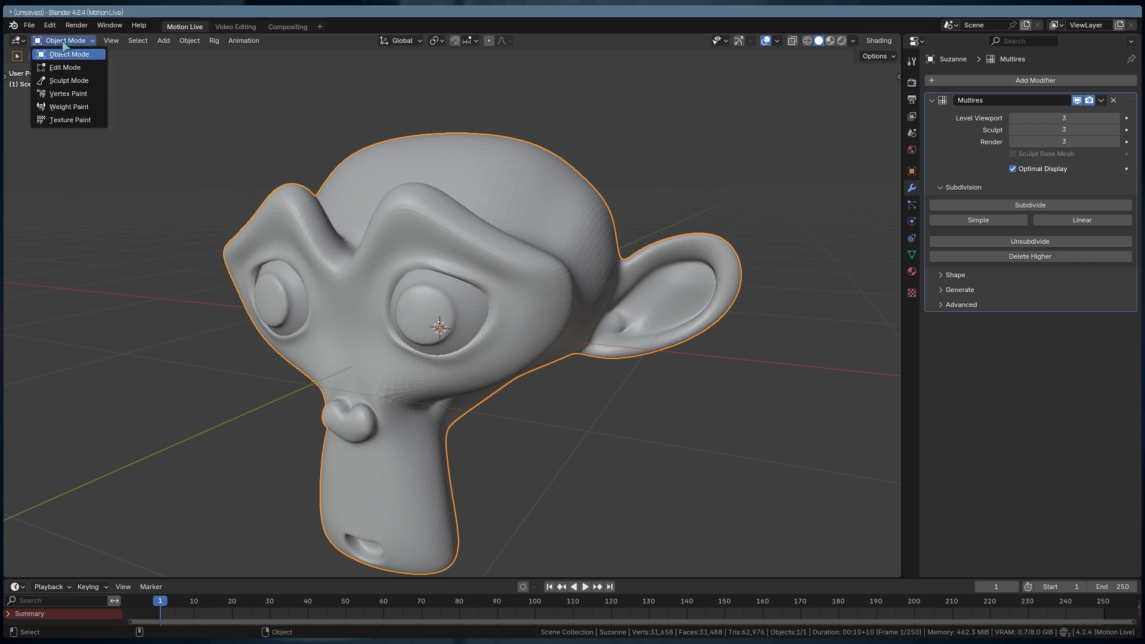
{"action": "left_click", "coordinate": [68, 82]}
{"action": "left_click_drag", "start_coordinate": [473, 189], "coordinate": [368, 341]}
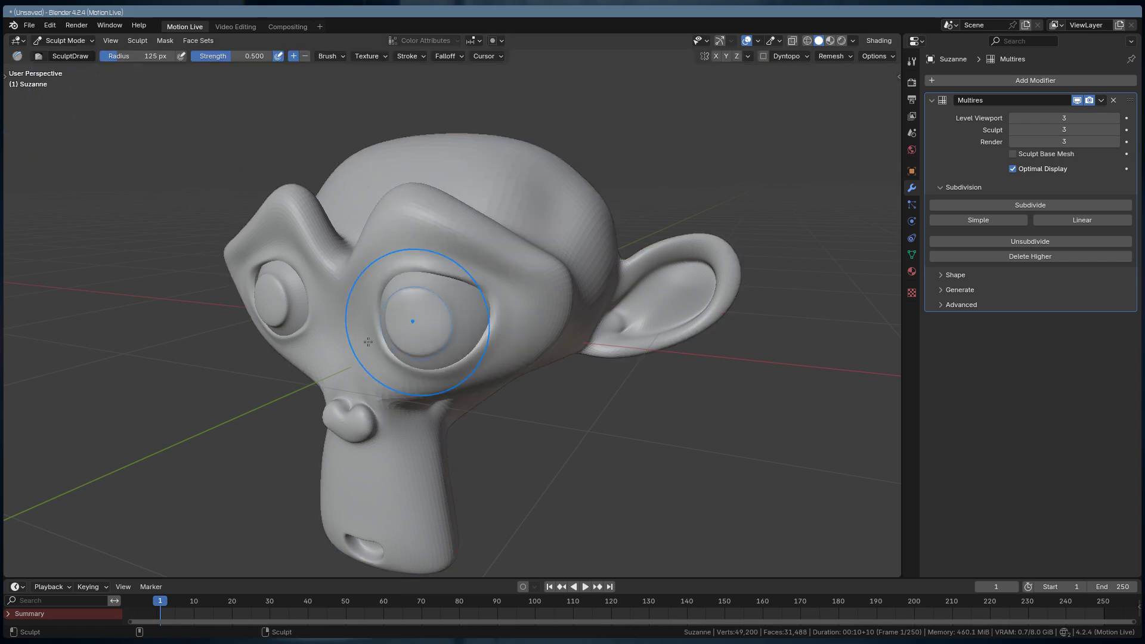
{"action": "left_click_drag", "start_coordinate": [355, 284], "coordinate": [463, 210]}
{"action": "mouse_move", "coordinate": [453, 158]}
{"action": "left_mouse_down"}
{"action": "mouse_move", "coordinate": [369, 179]}
{"action": "mouse_move", "coordinate": [490, 159]}
{"action": "mouse_move", "coordinate": [590, 215]}
{"action": "left_mouse_up"}
- Back in Object Mode, test the Multires viewport level, raising it to 2
{"action": "key", "text": "ctrl+Tab"}
{"action": "left_click_drag", "start_coordinate": [1012, 122], "coordinate": [1018, 124]}
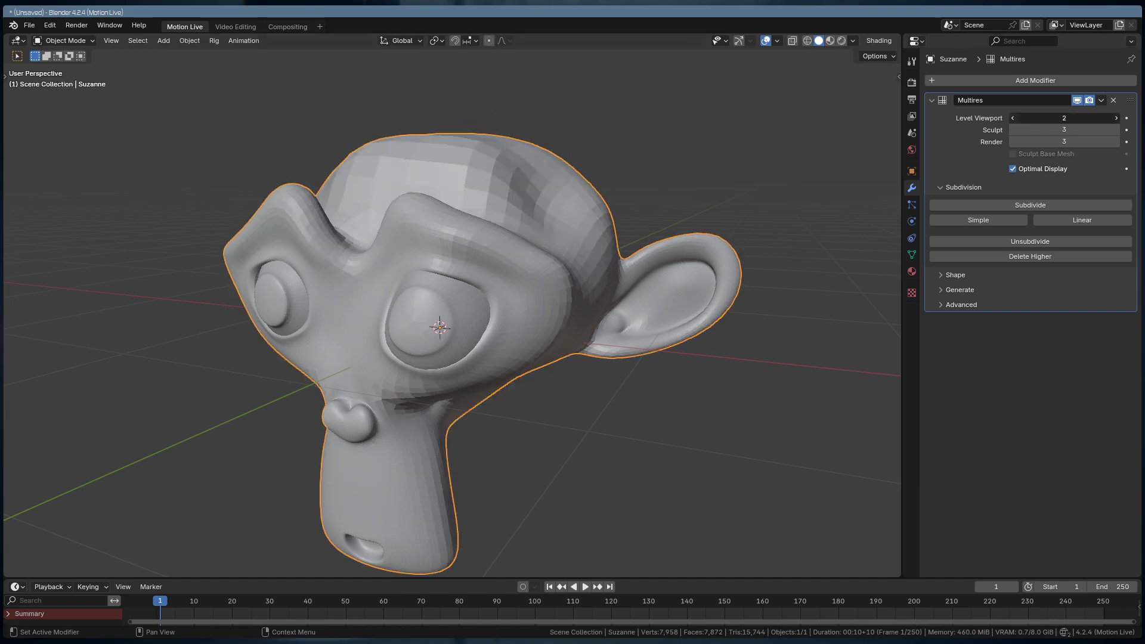
{"action": "left_click", "coordinate": [1115, 119]}
{"action": "left_click", "coordinate": [1116, 119]}
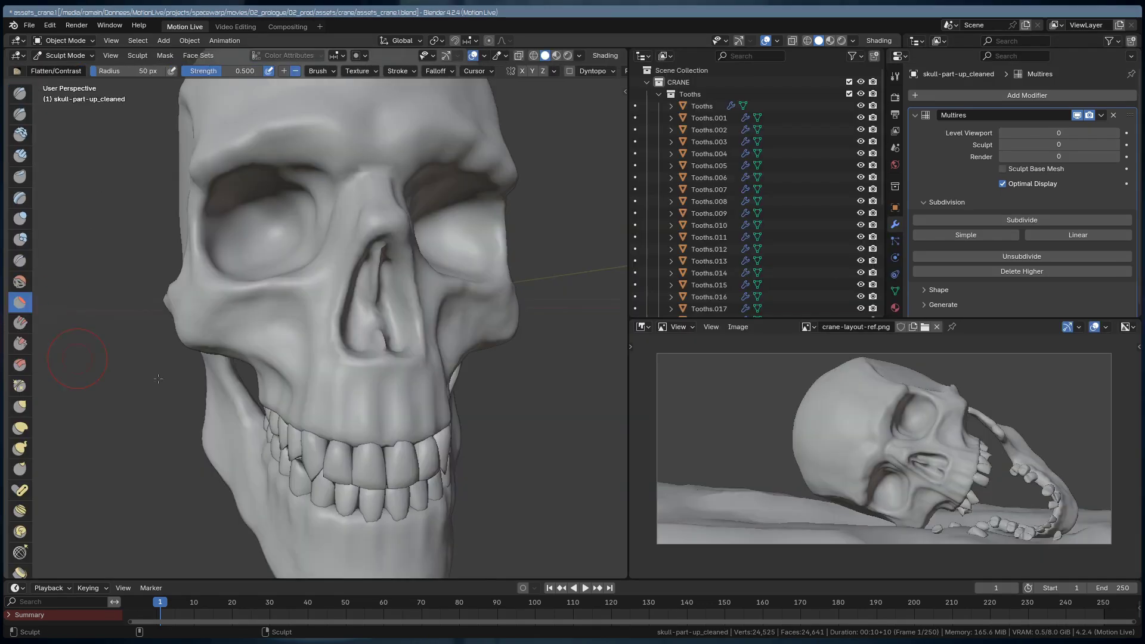
- Reshape the cheekbones with the Grab brush at about 85 px from a front view
{"action": "scroll", "coordinate": [320, 347], "scroll_direction": "up", "scroll_amount": 5}
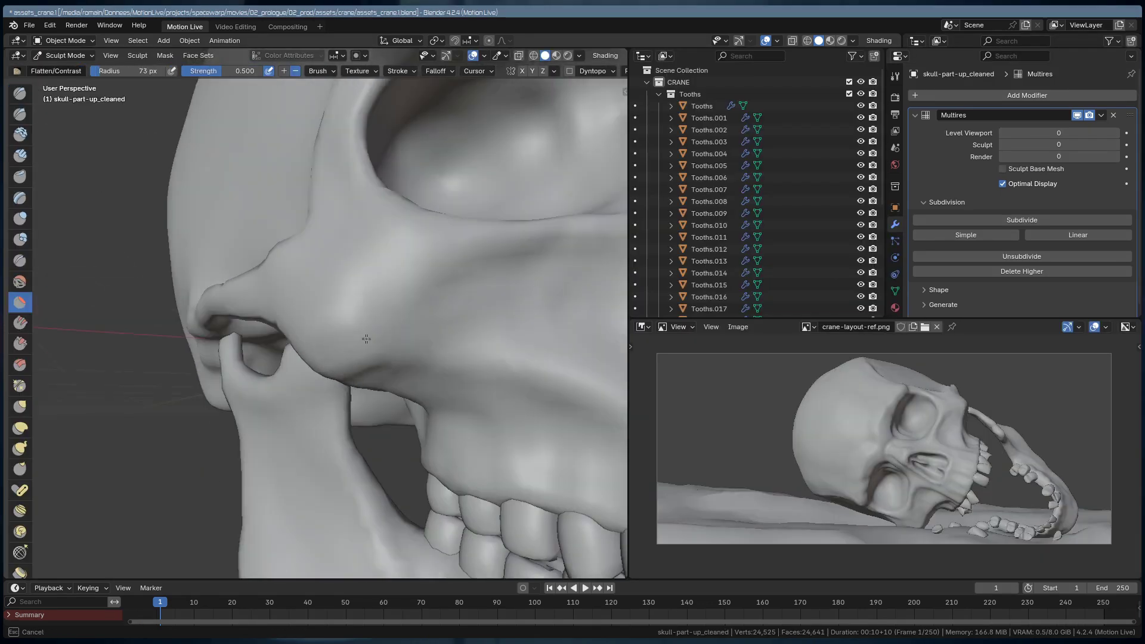
{"action": "left_click", "coordinate": [20, 406]}
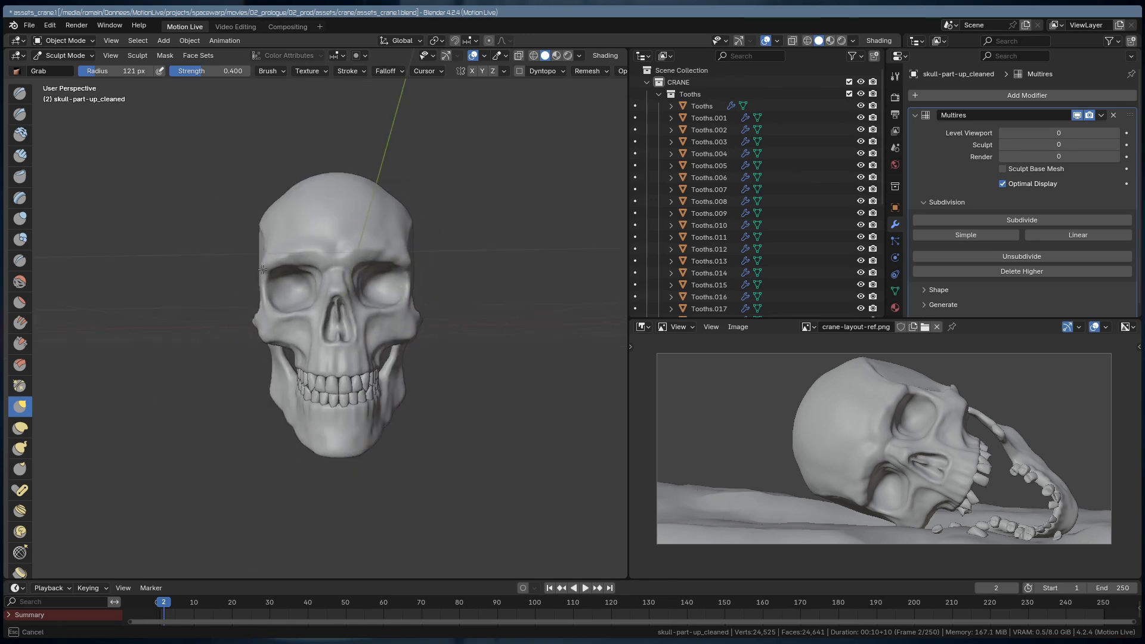
{"action": "mouse_move", "coordinate": [262, 270]}
{"action": "middle_mouse_down"}
{"action": "mouse_move", "coordinate": [264, 217]}
{"action": "mouse_move", "coordinate": [408, 371]}
{"action": "mouse_move", "coordinate": [361, 232]}
{"action": "mouse_move", "coordinate": [345, 230]}
{"action": "middle_mouse_up"}
{"action": "key", "text": "f"}
{"action": "left_click", "coordinate": [289, 179]}
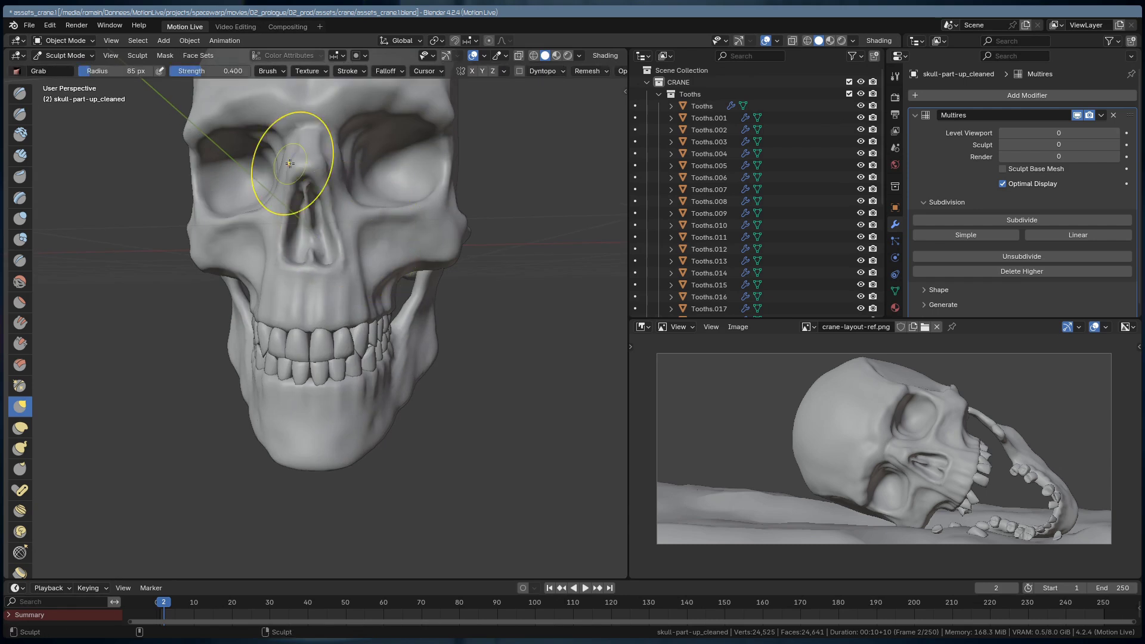
{"action": "scroll", "coordinate": [429, 266], "scroll_direction": "down", "scroll_amount": 3}
{"action": "scroll", "coordinate": [378, 281], "scroll_direction": "up", "scroll_amount": 3}
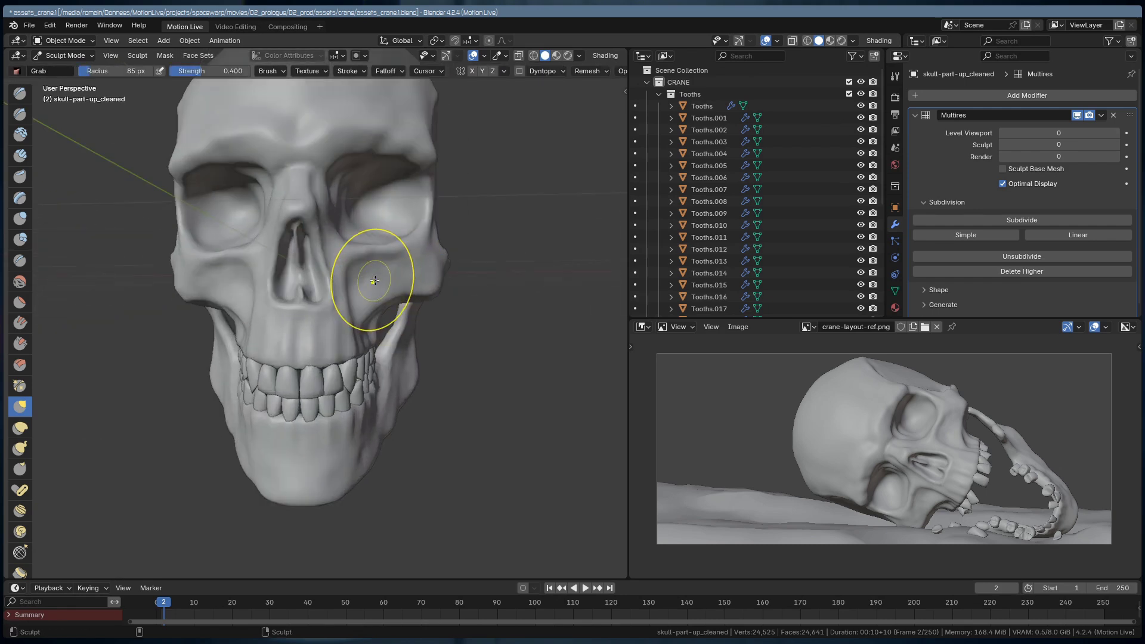
{"action": "scroll", "coordinate": [374, 281], "scroll_direction": "up", "scroll_amount": 6}
- Flatten and refine the eye sockets, shrinking the brush radius to 59 px
{"action": "key", "text": "shift+t"}
{"action": "scroll", "coordinate": [370, 298], "scroll_direction": "up", "scroll_amount": 3}
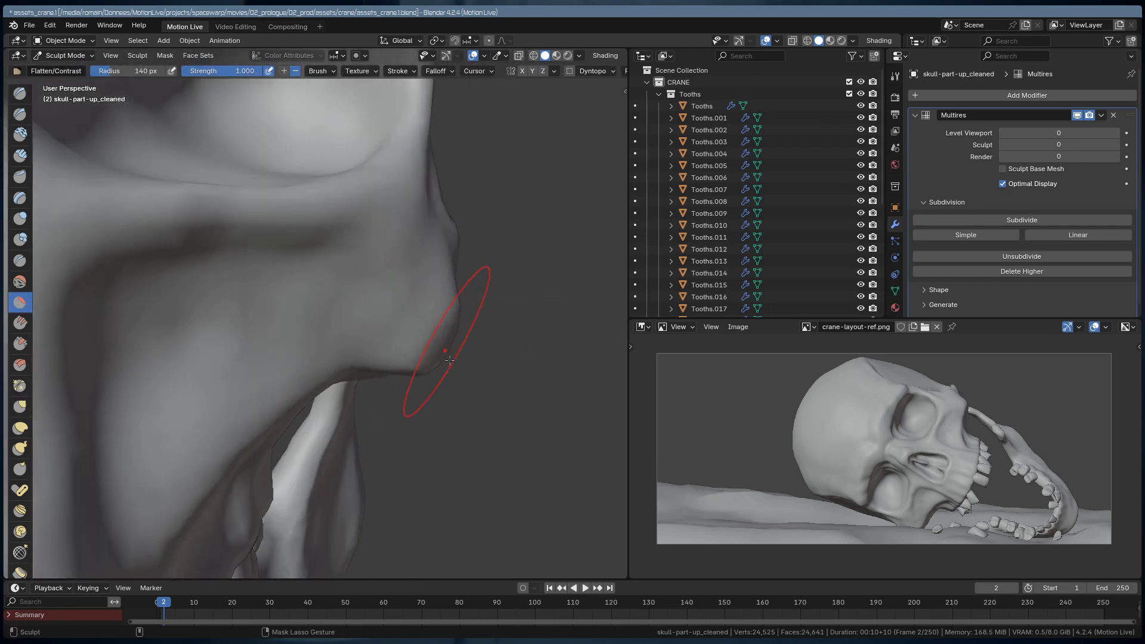
{"action": "left_click", "coordinate": [20, 94]}
{"action": "mouse_move", "coordinate": [334, 268]}
{"action": "middle_mouse_down"}
{"action": "mouse_move", "coordinate": [373, 260]}
{"action": "mouse_move", "coordinate": [307, 249]}
{"action": "mouse_move", "coordinate": [263, 280]}
{"action": "mouse_move", "coordinate": [271, 310]}
{"action": "mouse_move", "coordinate": [325, 334]}
{"action": "mouse_move", "coordinate": [243, 294]}
{"action": "middle_mouse_up"}
{"action": "scroll", "coordinate": [373, 261], "scroll_direction": "down", "scroll_amount": 8}
{"action": "scroll", "coordinate": [373, 260], "scroll_direction": "up", "scroll_amount": 6}
{"action": "key", "text": "shift+t"}
{"action": "scroll", "coordinate": [302, 217], "scroll_direction": "down", "scroll_amount": 3}
{"action": "scroll", "coordinate": [268, 225], "scroll_direction": "up", "scroll_amount": 3}
{"action": "key", "text": "bracketleft"}
{"action": "key", "text": "bracketleft"}
{"action": "key", "text": "bracketleft"}
{"action": "key", "text": "bracketleft"}
{"action": "key", "text": "bracketleft"}
{"action": "key", "text": "bracketleft"}
{"action": "key", "text": "bracketleft"}
{"action": "key", "text": "bracketleft"}
{"action": "scroll", "coordinate": [325, 334], "scroll_direction": "down", "scroll_amount": 5}
{"action": "scroll", "coordinate": [332, 341], "scroll_direction": "up", "scroll_amount": 2}
{"action": "scroll", "coordinate": [332, 342], "scroll_direction": "up", "scroll_amount": 4}
- Pull the jaw edge with Grab, then flatten around the forehead and eye socket
{"action": "left_click", "coordinate": [20, 406]}
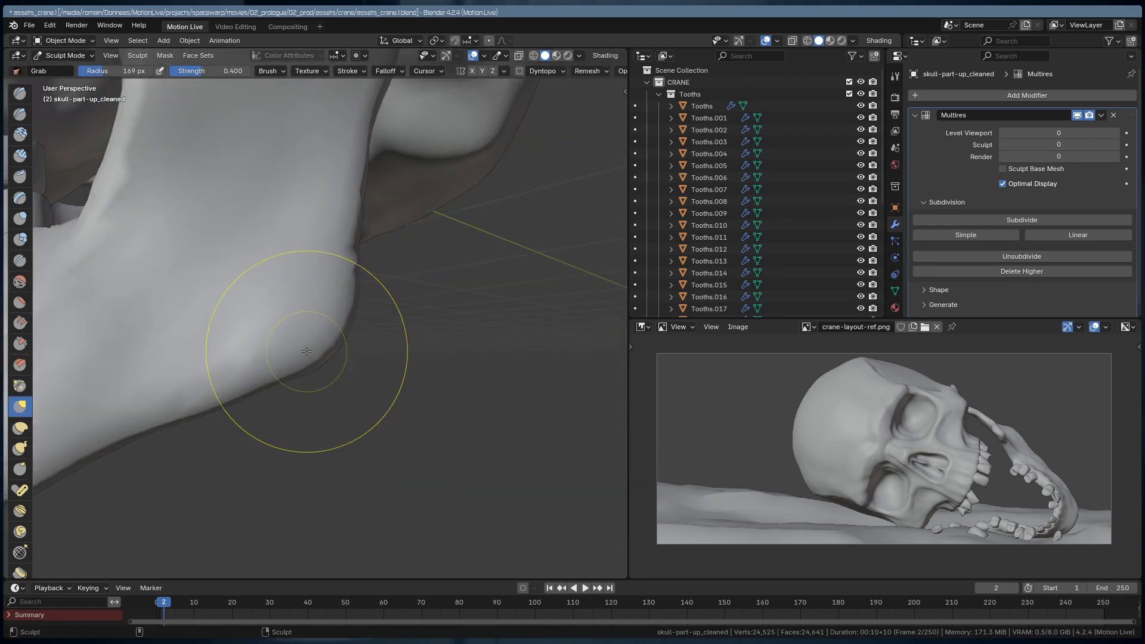
{"action": "scroll", "coordinate": [306, 351], "scroll_direction": "down", "scroll_amount": 4}
{"action": "mouse_move", "coordinate": [306, 351]}
{"action": "middle_mouse_down"}
{"action": "mouse_move", "coordinate": [409, 345]}
{"action": "mouse_move", "coordinate": [340, 323]}
{"action": "mouse_move", "coordinate": [401, 346]}
{"action": "middle_mouse_up"}
{"action": "scroll", "coordinate": [409, 346], "scroll_direction": "up", "scroll_amount": 4}
{"action": "key", "text": "shift+t"}
{"action": "key", "text": "f"}
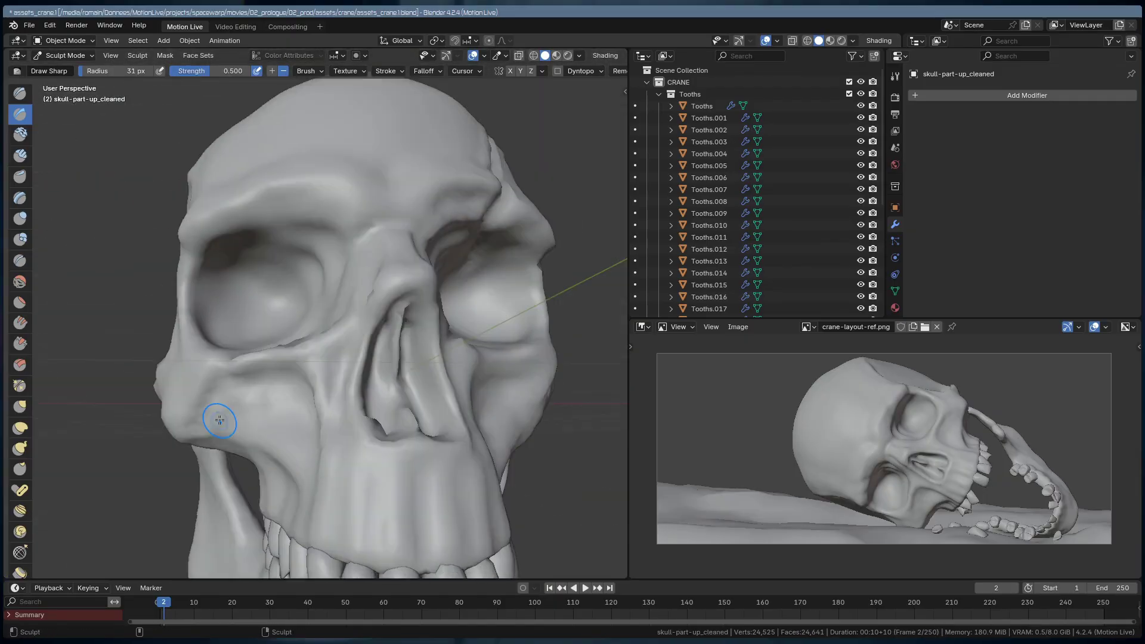
- Switch sculpting to the lower jaw piece, skull-part-dwn-cleaned
{"action": "scroll", "coordinate": [219, 420], "scroll_direction": "up", "scroll_amount": 5}
{"action": "scroll", "coordinate": [239, 435], "scroll_direction": "down", "scroll_amount": 6}
{"action": "scroll", "coordinate": [250, 447], "scroll_direction": "up", "scroll_amount": 5}
{"action": "scroll", "coordinate": [272, 464], "scroll_direction": "down", "scroll_amount": 6}
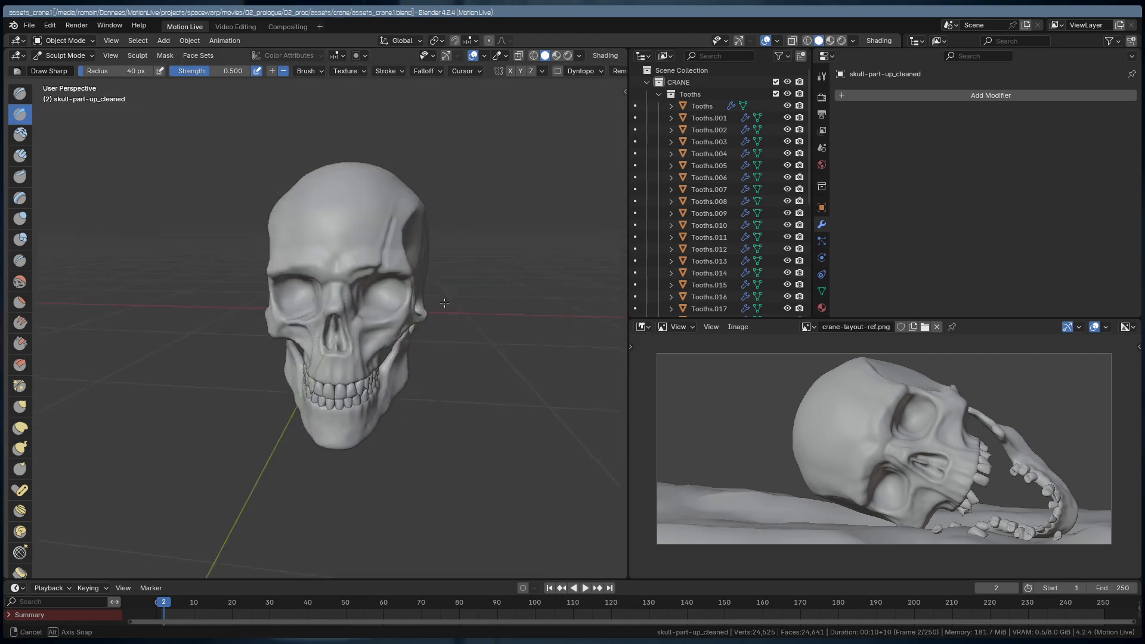
- Shape the jaw with the Flatten/Contrast and Inflate brushes
{"action": "scroll", "coordinate": [422, 300], "scroll_direction": "up", "scroll_amount": 4}
{"action": "scroll", "coordinate": [421, 300], "scroll_direction": "down", "scroll_amount": 4}
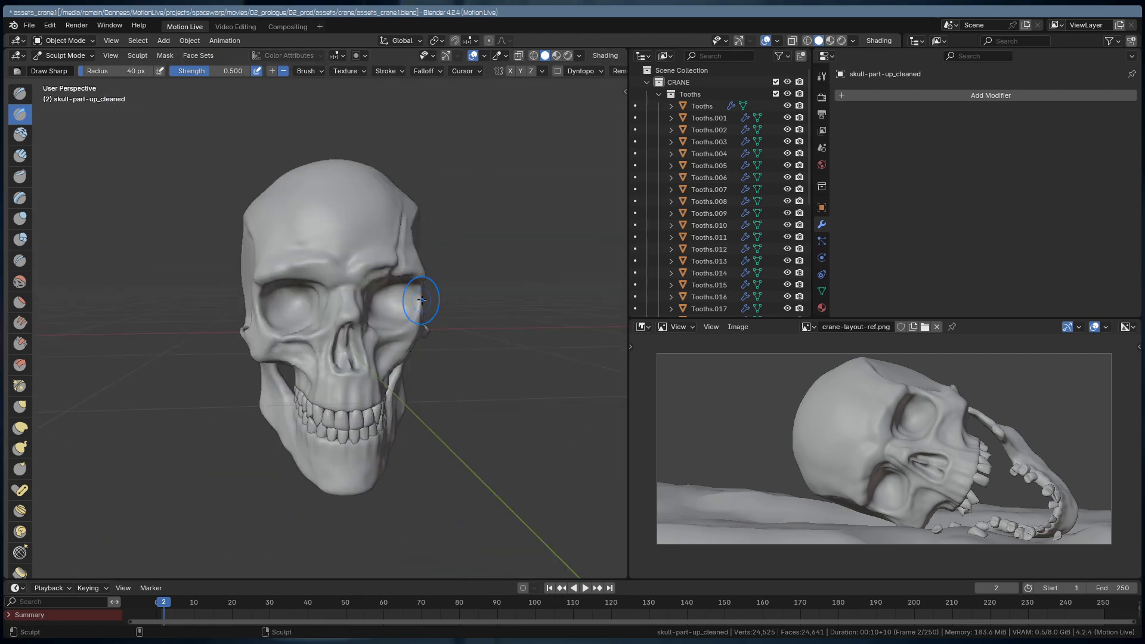
{"action": "key", "text": "alt+q"}
{"action": "middle_click_drag", "start_coordinate": [358, 358], "coordinate": [300, 313]}
{"action": "scroll", "coordinate": [299, 313], "scroll_direction": "up", "scroll_amount": 4}
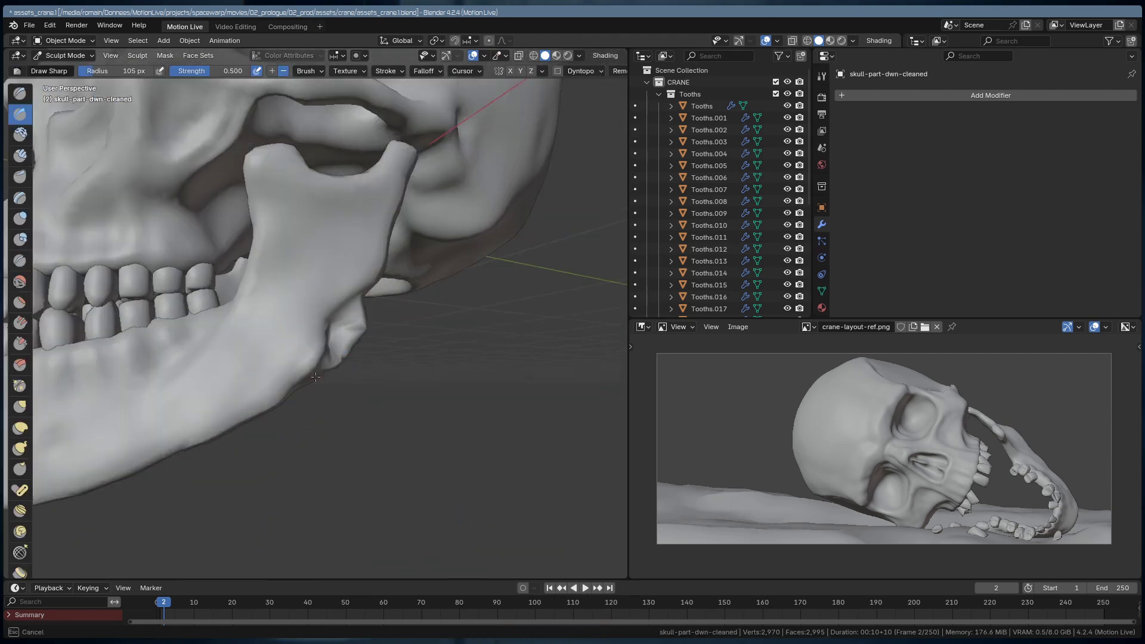
{"action": "key", "text": "shift+t"}
{"action": "scroll", "coordinate": [299, 313], "scroll_direction": "up", "scroll_amount": 4}
{"action": "scroll", "coordinate": [20, 429], "scroll_direction": "down", "scroll_amount": 3}
{"action": "left_click", "coordinate": [19, 147]}
{"action": "mouse_move", "coordinate": [119, 250]}
{"action": "middle_mouse_down"}
{"action": "mouse_move", "coordinate": [175, 347]}
{"action": "mouse_move", "coordinate": [227, 316]}
{"action": "mouse_move", "coordinate": [286, 322]}
{"action": "middle_mouse_up"}
{"action": "scroll", "coordinate": [174, 348], "scroll_direction": "up", "scroll_amount": 3}
{"action": "key", "text": "shift+t"}
- Carve sharp creases with the Draw Sharp brush
{"action": "scroll", "coordinate": [259, 292], "scroll_direction": "up", "scroll_amount": 3}
{"action": "scroll", "coordinate": [286, 322], "scroll_direction": "down", "scroll_amount": 5}
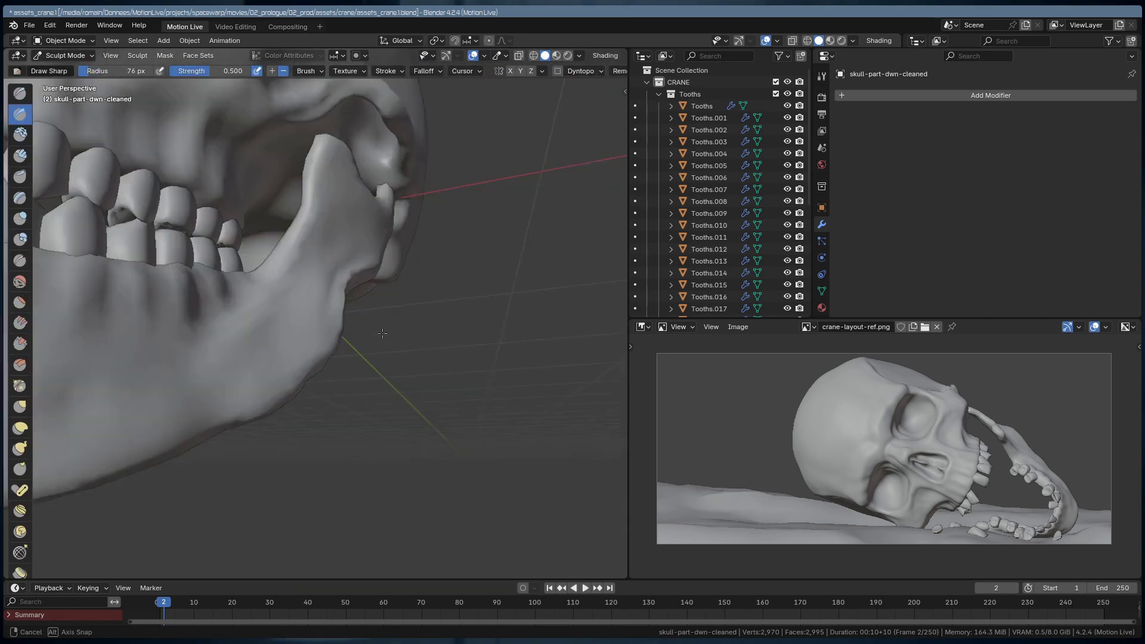
{"action": "key", "text": "Left"}
{"action": "scroll", "coordinate": [320, 351], "scroll_direction": "up", "scroll_amount": 4}
{"action": "mouse_move", "coordinate": [358, 242]}
{"action": "middle_mouse_down"}
{"action": "mouse_move", "coordinate": [334, 268]}
{"action": "mouse_move", "coordinate": [332, 242]}
{"action": "mouse_move", "coordinate": [337, 413]}
{"action": "mouse_move", "coordinate": [316, 382]}
{"action": "middle_mouse_up"}
{"action": "scroll", "coordinate": [337, 413], "scroll_direction": "down", "scroll_amount": 3}
{"action": "key", "text": "x"}
{"action": "scroll", "coordinate": [301, 363], "scroll_direction": "up", "scroll_amount": 2}
{"action": "scroll", "coordinate": [440, 404], "scroll_direction": "down", "scroll_amount": 1}
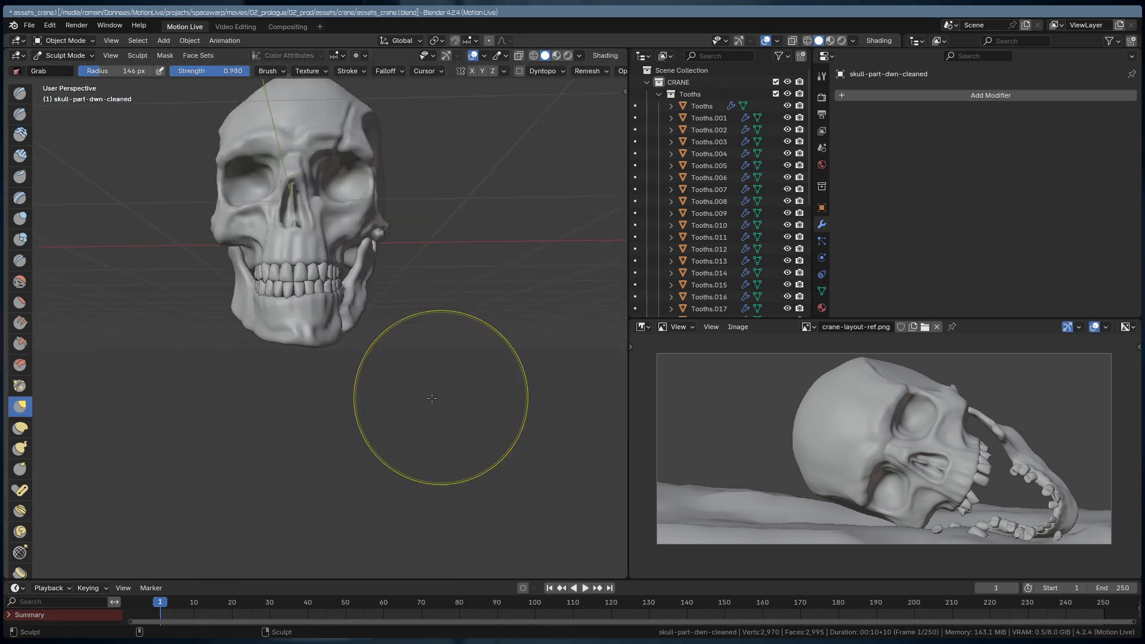
- Save the file, then review the skull from side and lower-front views
{"action": "key", "text": "ctrl+s"}
{"action": "middle_click_drag", "start_coordinate": [440, 403], "coordinate": [331, 366]}
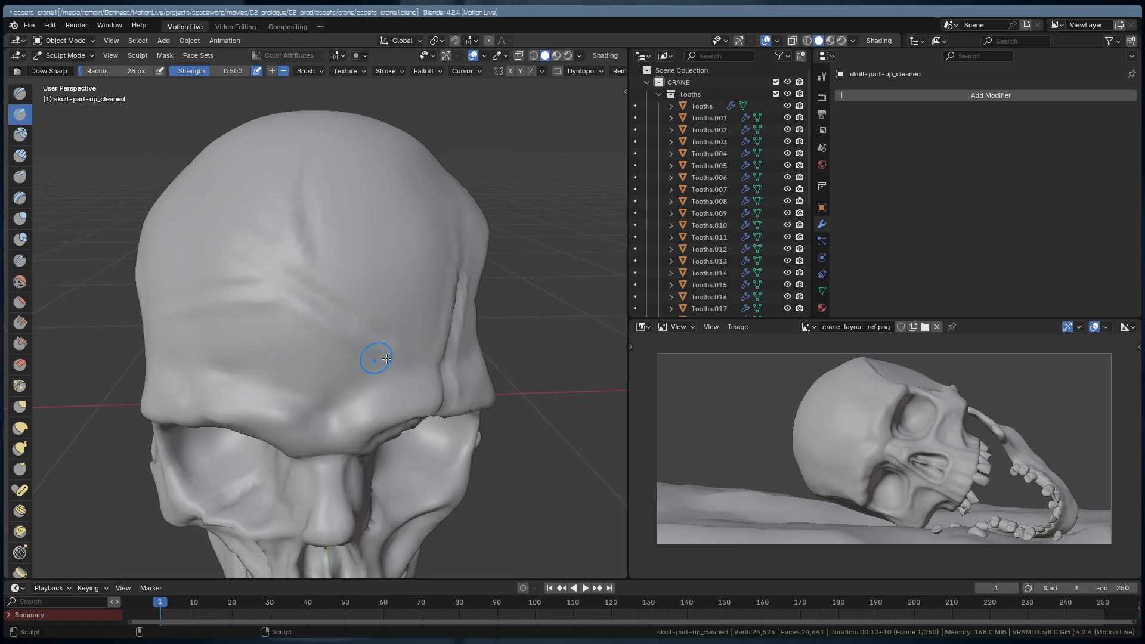
{"action": "middle_click_drag", "start_coordinate": [386, 359], "coordinate": [218, 342]}
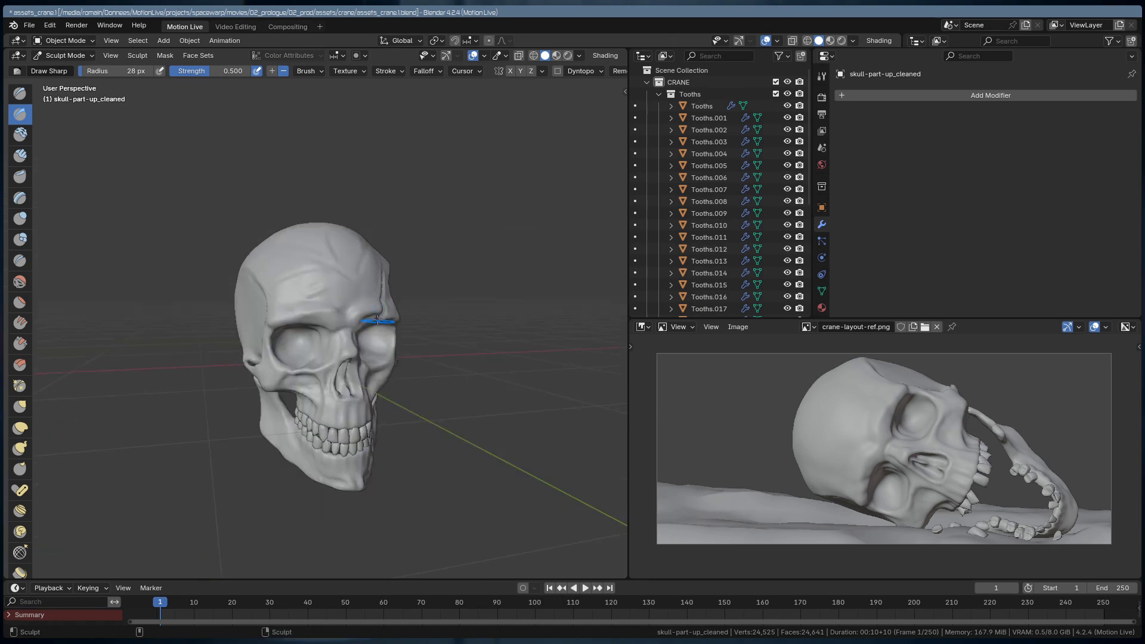
{"action": "scroll", "coordinate": [344, 271], "scroll_direction": "up", "scroll_amount": 3}
{"action": "scroll", "coordinate": [383, 200], "scroll_direction": "down", "scroll_amount": 3}
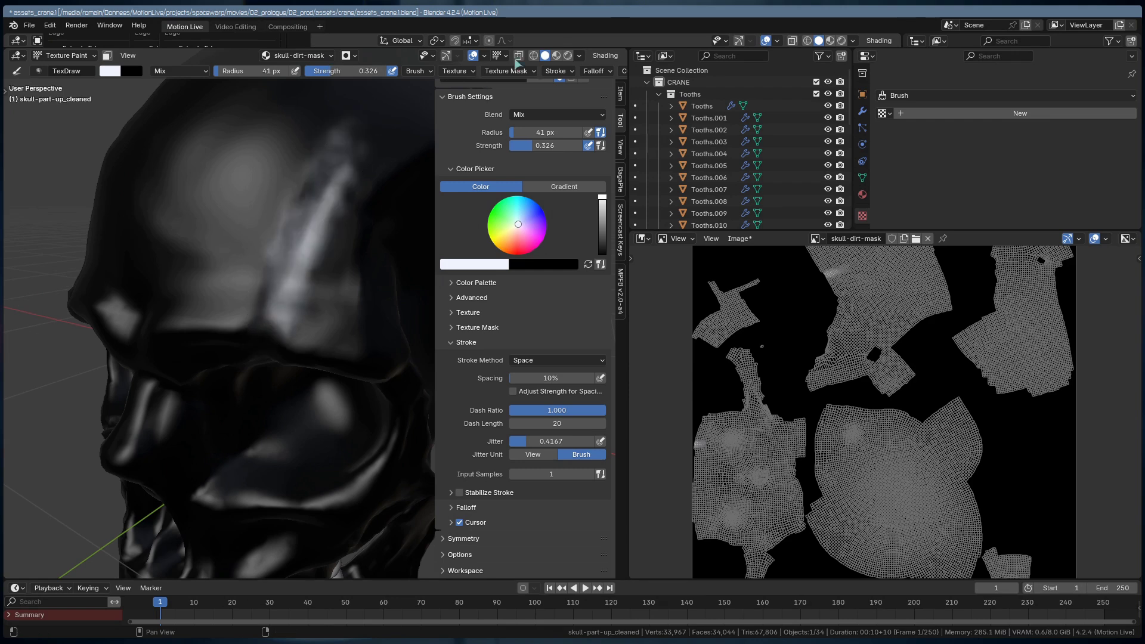
- Check the texture paint overlay options and orbit to inspect the painted forehead stripe
{"action": "left_click", "coordinate": [484, 56]}
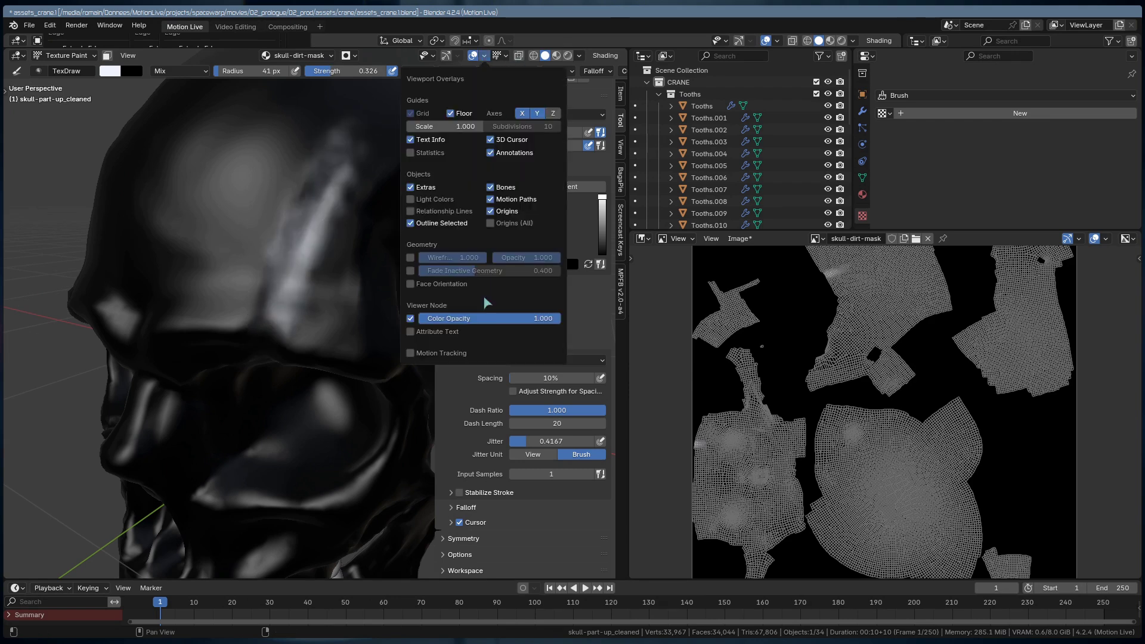
{"action": "left_click", "coordinate": [504, 56]}
{"action": "left_click", "coordinate": [484, 56]}
{"action": "middle_click_drag", "start_coordinate": [358, 209], "coordinate": [289, 188]}
{"action": "mouse_move", "coordinate": [217, 370]}
{"action": "middle_mouse_down"}
{"action": "mouse_move", "coordinate": [286, 324]}
{"action": "mouse_move", "coordinate": [297, 293]}
{"action": "middle_mouse_up"}
- Double the brush radius and paint light dirt spots into the eye socket
{"action": "key", "text": "f"}
{"action": "middle_click_drag", "start_coordinate": [340, 246], "coordinate": [306, 324]}
{"action": "left_click_drag", "start_coordinate": [306, 325], "coordinate": [299, 327]}
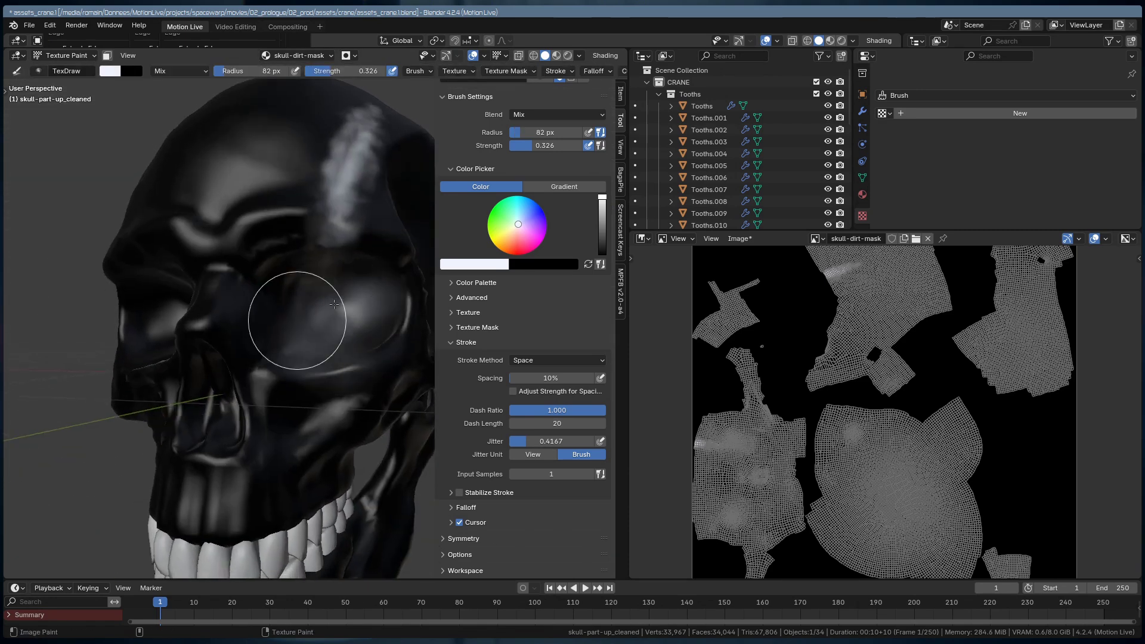
{"action": "middle_click_drag", "start_coordinate": [299, 327], "coordinate": [232, 316]}
{"action": "left_click_drag", "start_coordinate": [261, 318], "coordinate": [286, 255]}
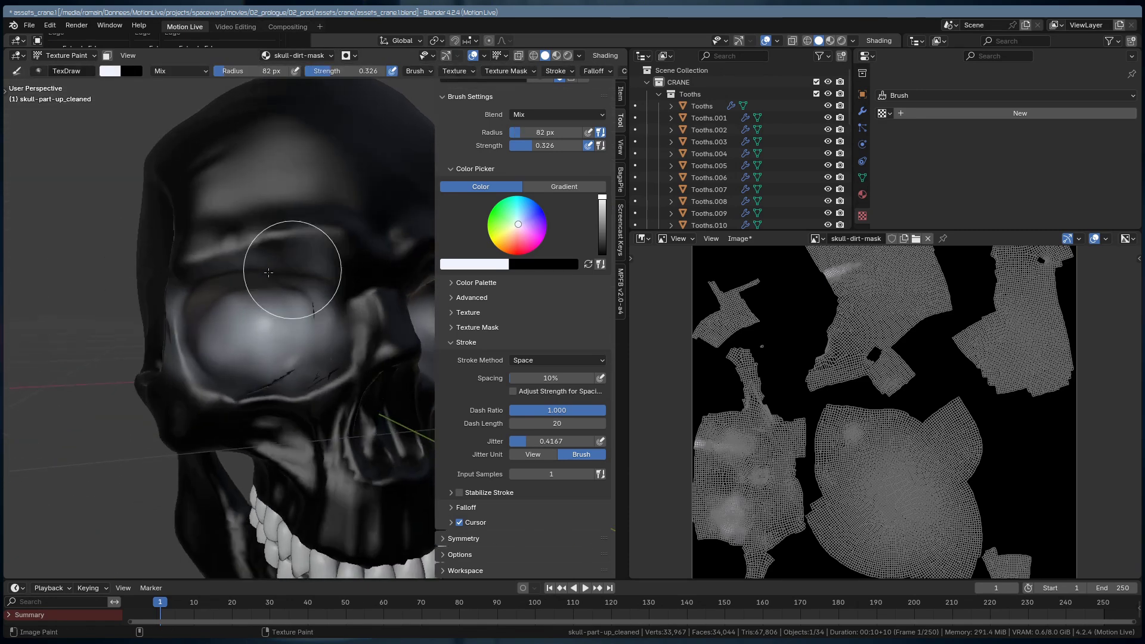
{"action": "scroll", "coordinate": [277, 350], "scroll_direction": "up", "scroll_amount": 5}
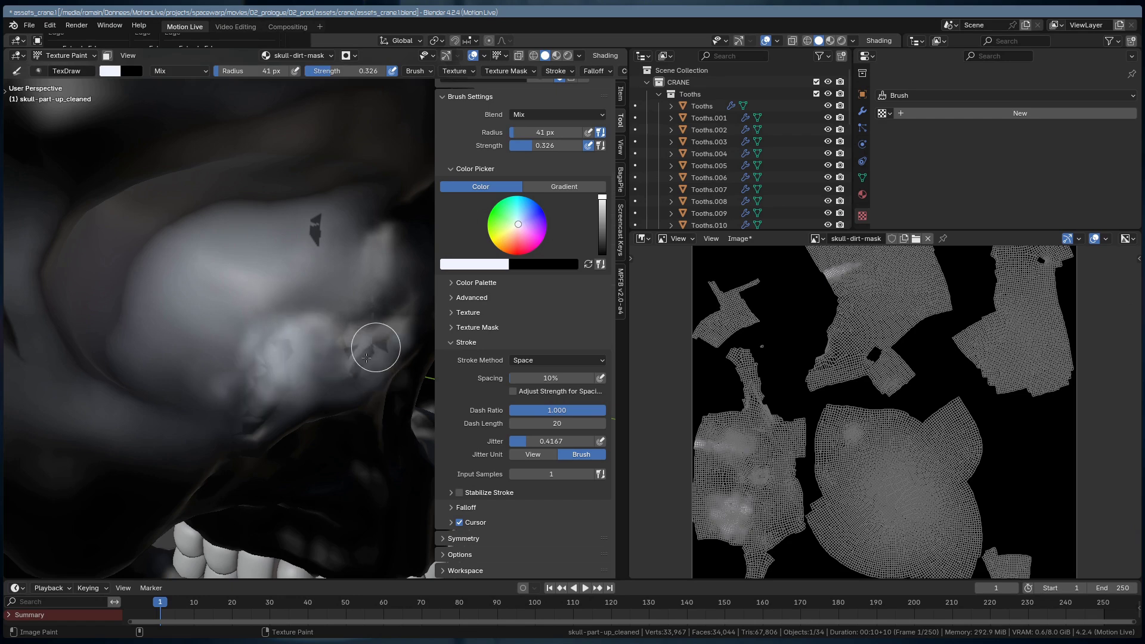
{"action": "scroll", "coordinate": [316, 239], "scroll_direction": "down", "scroll_amount": 5}
- Paint the eye socket from below and from the side, then enlarge the brush radius
{"action": "middle_click_drag", "start_coordinate": [302, 255], "coordinate": [168, 304]}
{"action": "scroll", "coordinate": [168, 303], "scroll_direction": "up", "scroll_amount": 4}
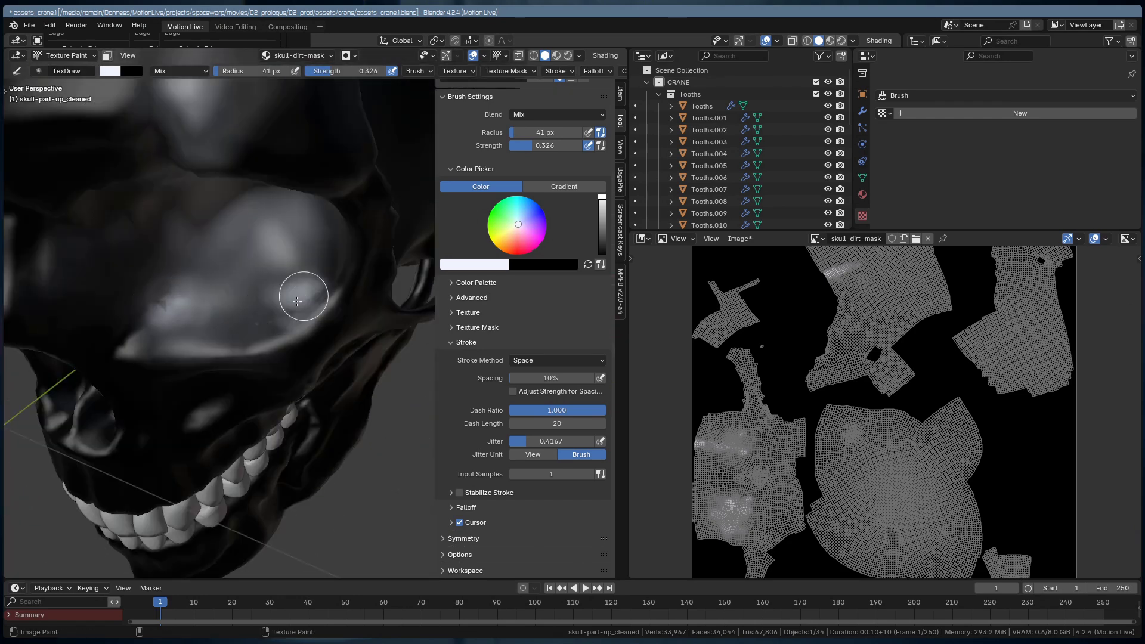
{"action": "scroll", "coordinate": [297, 301], "scroll_direction": "down", "scroll_amount": 5}
{"action": "middle_click_drag", "start_coordinate": [268, 242], "coordinate": [366, 204]}
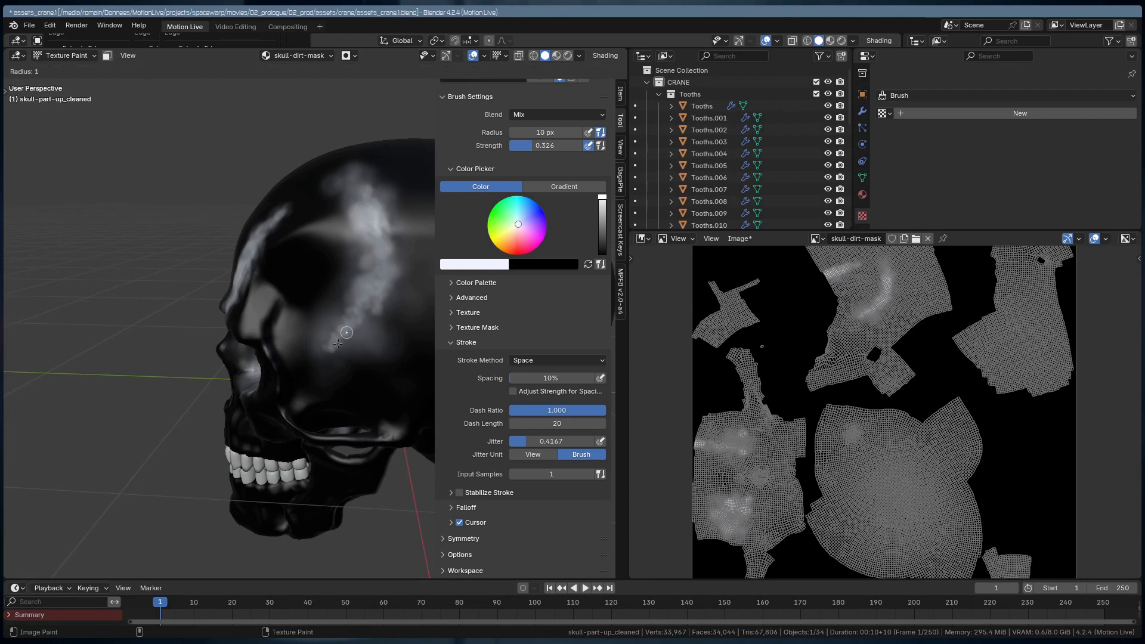
{"action": "mouse_move", "coordinate": [321, 354]}
{"action": "middle_mouse_down"}
{"action": "mouse_move", "coordinate": [294, 306]}
{"action": "mouse_move", "coordinate": [281, 178]}
{"action": "middle_mouse_up"}
{"action": "scroll", "coordinate": [199, 301], "scroll_direction": "up", "scroll_amount": 4}
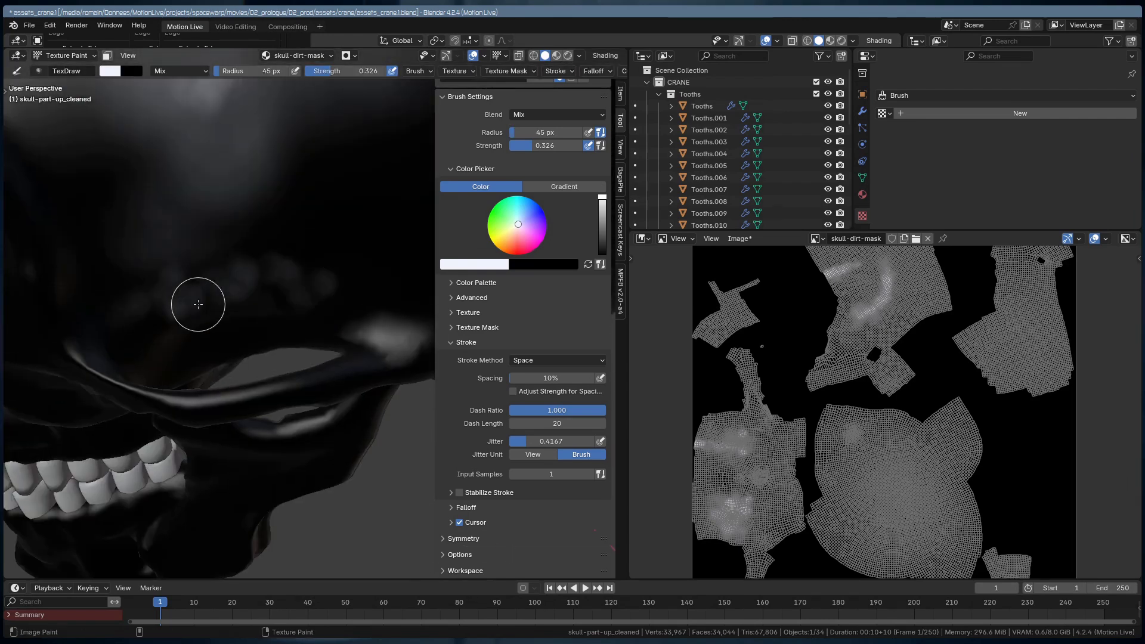
{"action": "key", "text": "f"}
{"action": "left_click", "coordinate": [92, 306]}
- Paint the eye socket from the side with the brush shrunk to 64 px
{"action": "scroll", "coordinate": [92, 307], "scroll_direction": "down", "scroll_amount": 5}
{"action": "middle_click_drag", "start_coordinate": [92, 306], "coordinate": [251, 275]}
{"action": "scroll", "coordinate": [345, 268], "scroll_direction": "up", "scroll_amount": 4}
{"action": "key", "text": "f"}
{"action": "left_click", "coordinate": [269, 355]}
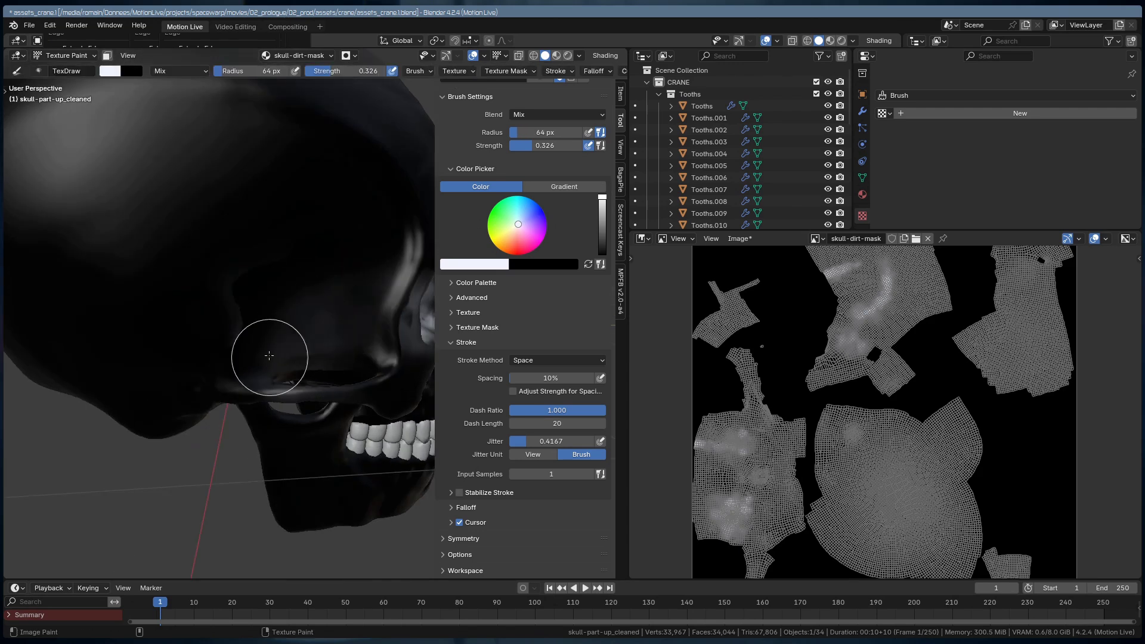
{"action": "scroll", "coordinate": [310, 176], "scroll_direction": "down", "scroll_amount": 4}
- Paint three-quarter and front views, resizing the brush to 109 px, then 42 px
{"action": "middle_click_drag", "start_coordinate": [319, 325], "coordinate": [251, 179]}
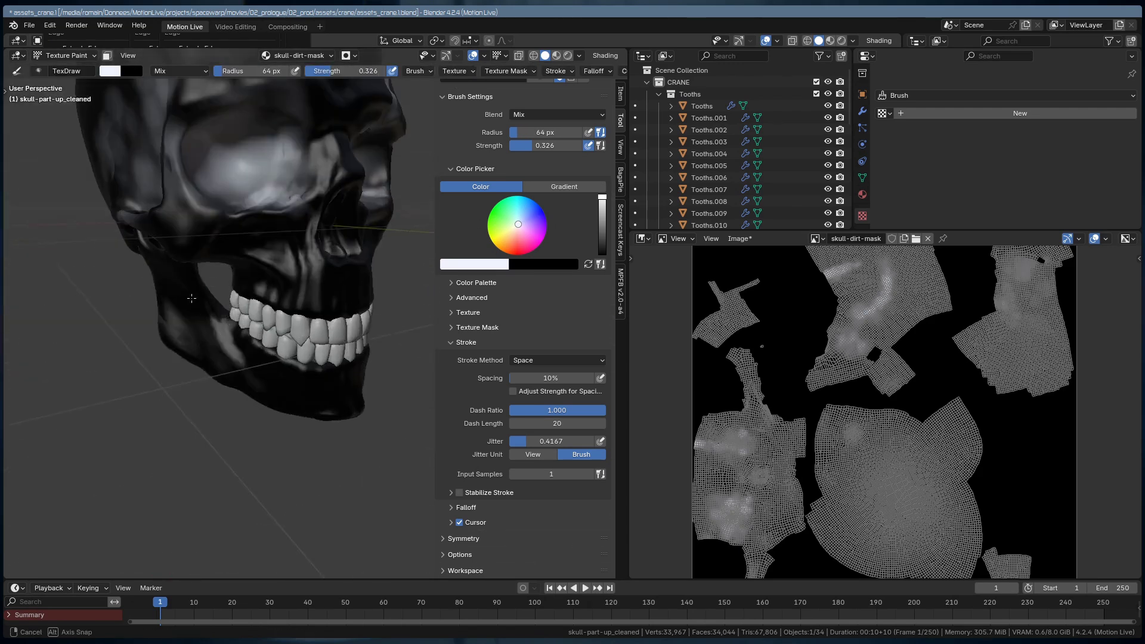
{"action": "scroll", "coordinate": [248, 174], "scroll_direction": "down", "scroll_amount": 1}
{"action": "key", "text": "f"}
{"action": "left_click", "coordinate": [268, 116]}
{"action": "mouse_move", "coordinate": [268, 116]}
{"action": "middle_mouse_down"}
{"action": "mouse_move", "coordinate": [218, 256]}
{"action": "mouse_move", "coordinate": [282, 140]}
{"action": "mouse_move", "coordinate": [222, 137]}
{"action": "mouse_move", "coordinate": [243, 217]}
{"action": "mouse_move", "coordinate": [302, 243]}
{"action": "middle_mouse_up"}
{"action": "scroll", "coordinate": [298, 232], "scroll_direction": "up", "scroll_amount": 3}
{"action": "key", "text": "f"}
{"action": "left_click", "coordinate": [293, 222]}
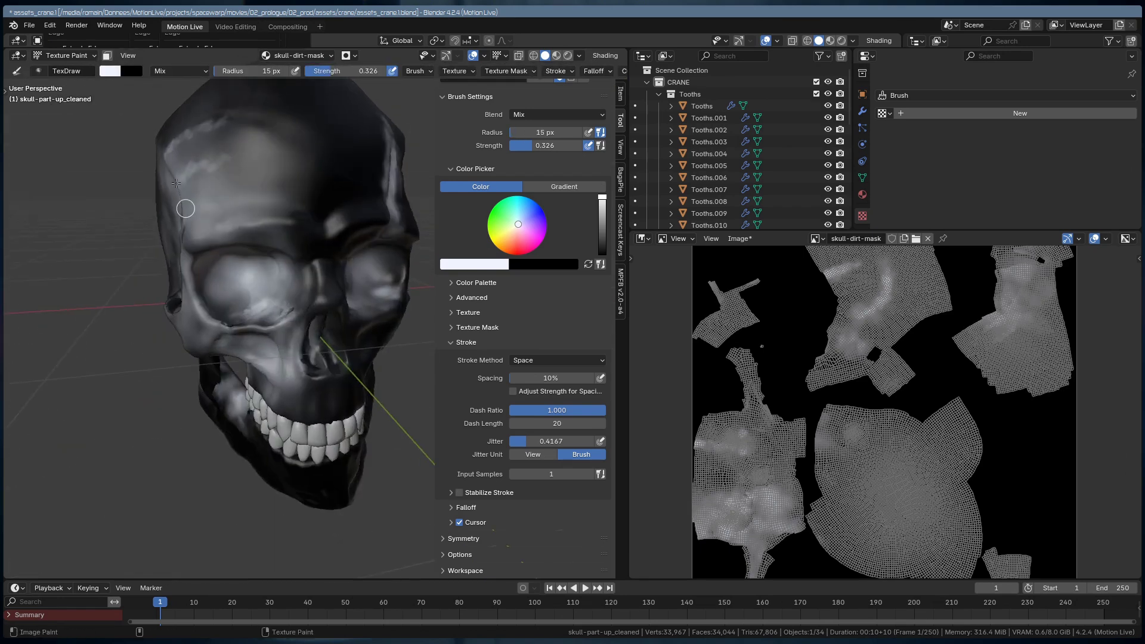
- Paint light dirt over the skull's side, temples and cheekbones from several angles
{"action": "middle_click_drag", "start_coordinate": [239, 202], "coordinate": [218, 192]}
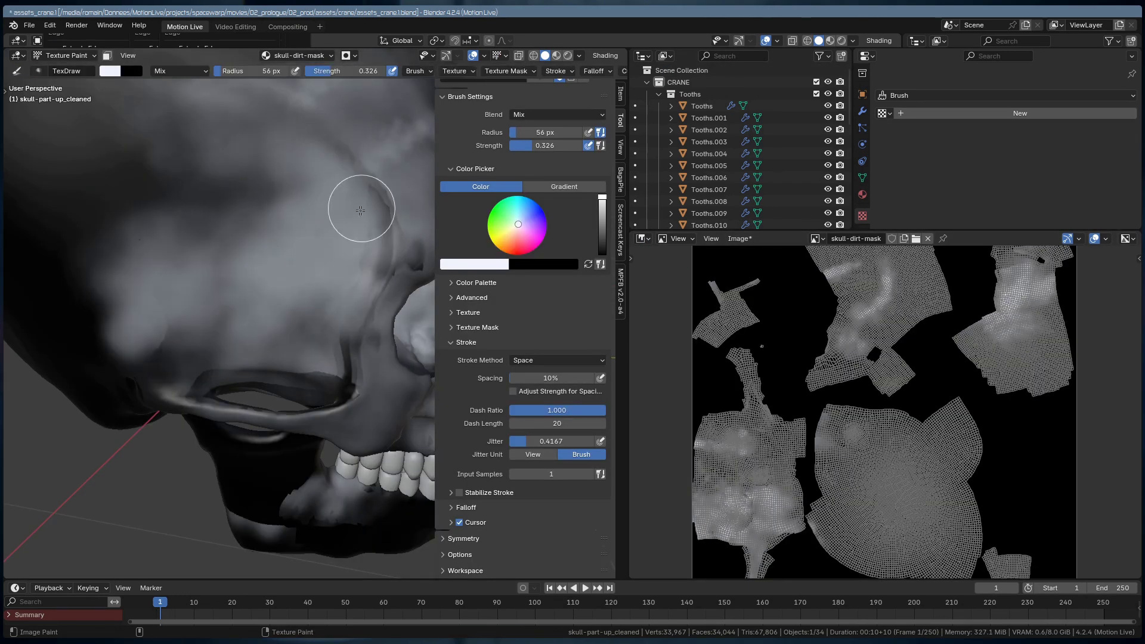
{"action": "scroll", "coordinate": [360, 211], "scroll_direction": "down", "scroll_amount": 3}
{"action": "scroll", "coordinate": [161, 322], "scroll_direction": "down", "scroll_amount": 2}
{"action": "middle_click_drag", "start_coordinate": [195, 322], "coordinate": [241, 292]}
{"action": "scroll", "coordinate": [241, 292], "scroll_direction": "up", "scroll_amount": 3}
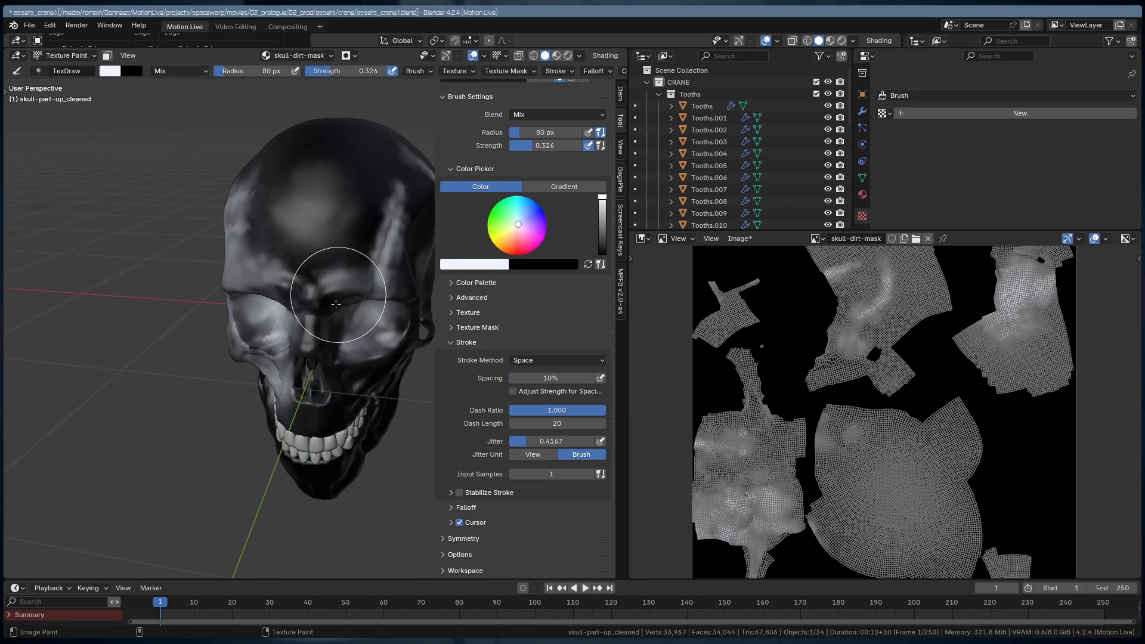
{"action": "scroll", "coordinate": [335, 305], "scroll_direction": "down", "scroll_amount": 3}
{"action": "middle_click_drag", "start_coordinate": [336, 304], "coordinate": [333, 296]}
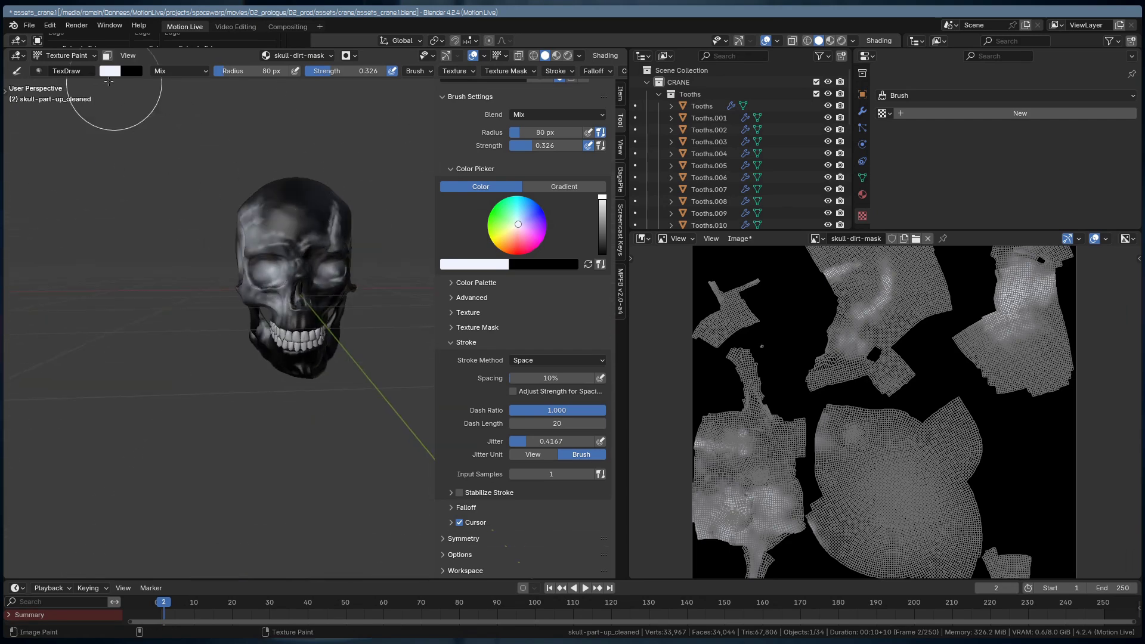
- Return to Object Mode, then quit and save changes to assets_crane.1.blend
{"action": "key", "text": "ctrl+Tab"}
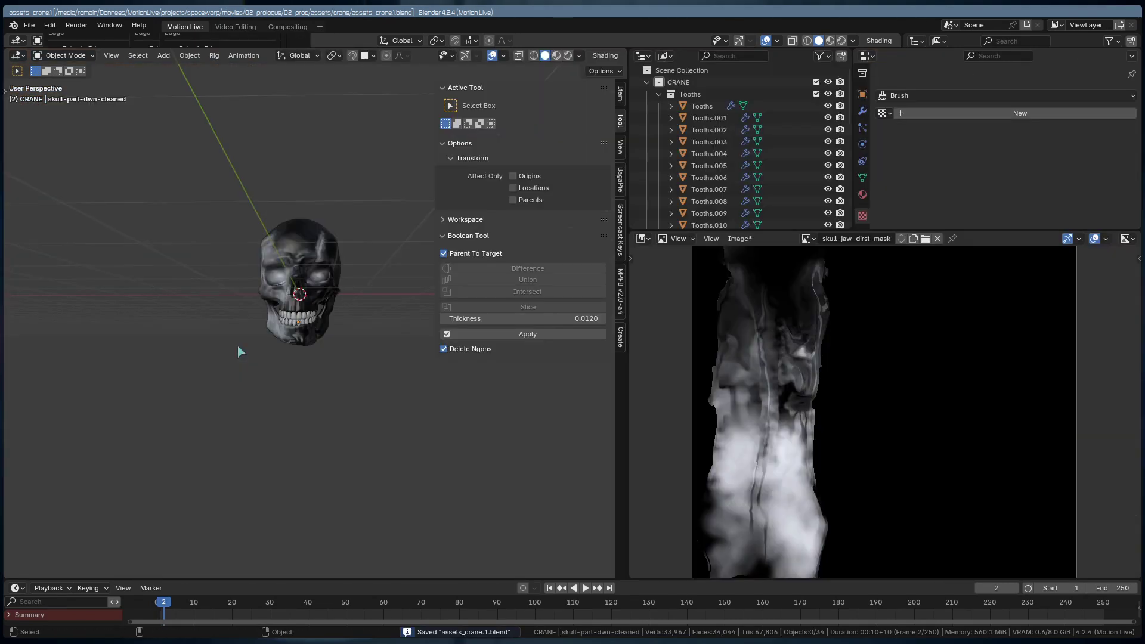
{"action": "key", "text": "ctrl+q"}
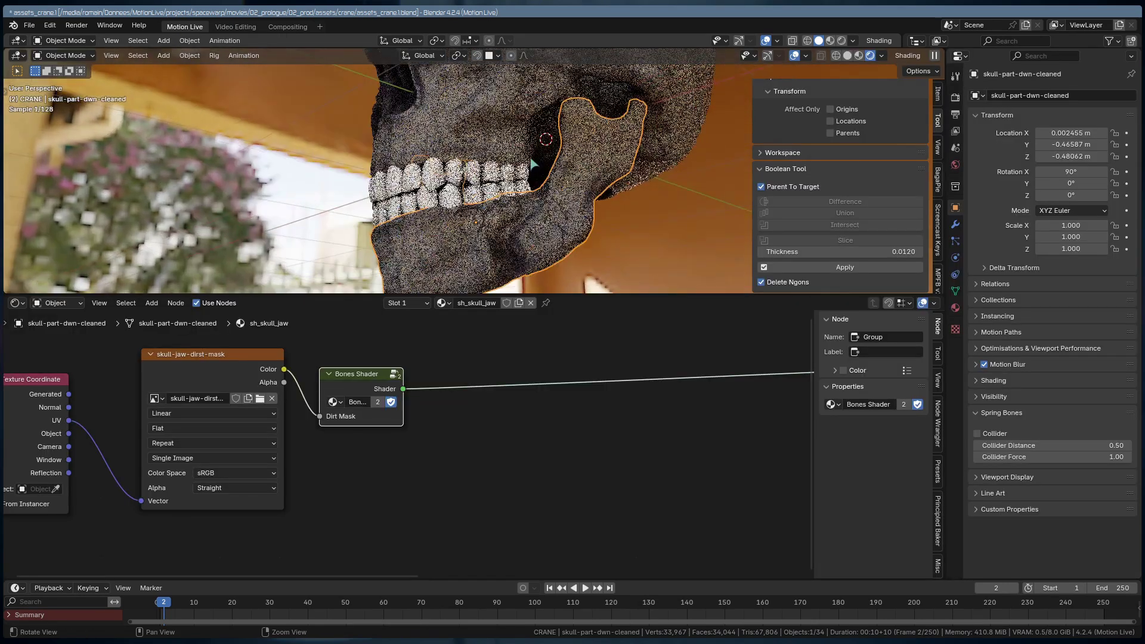
- Add a Mix Shader node to the material
{"action": "scroll", "coordinate": [562, 396], "scroll_direction": "down", "scroll_amount": 6}
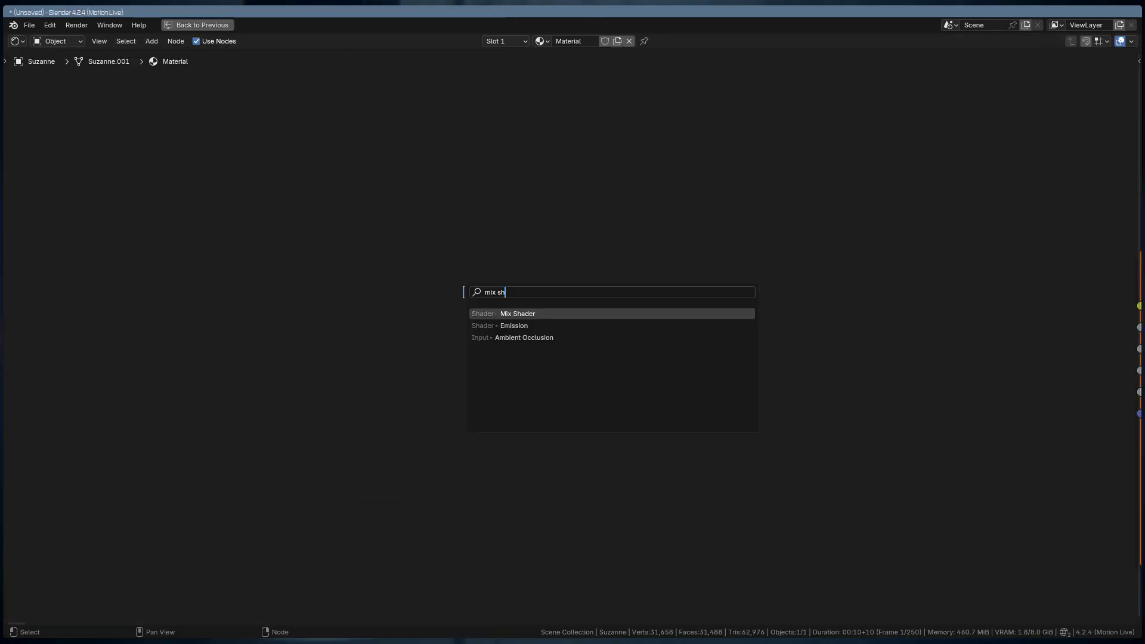
{"action": "key", "text": "Return"}
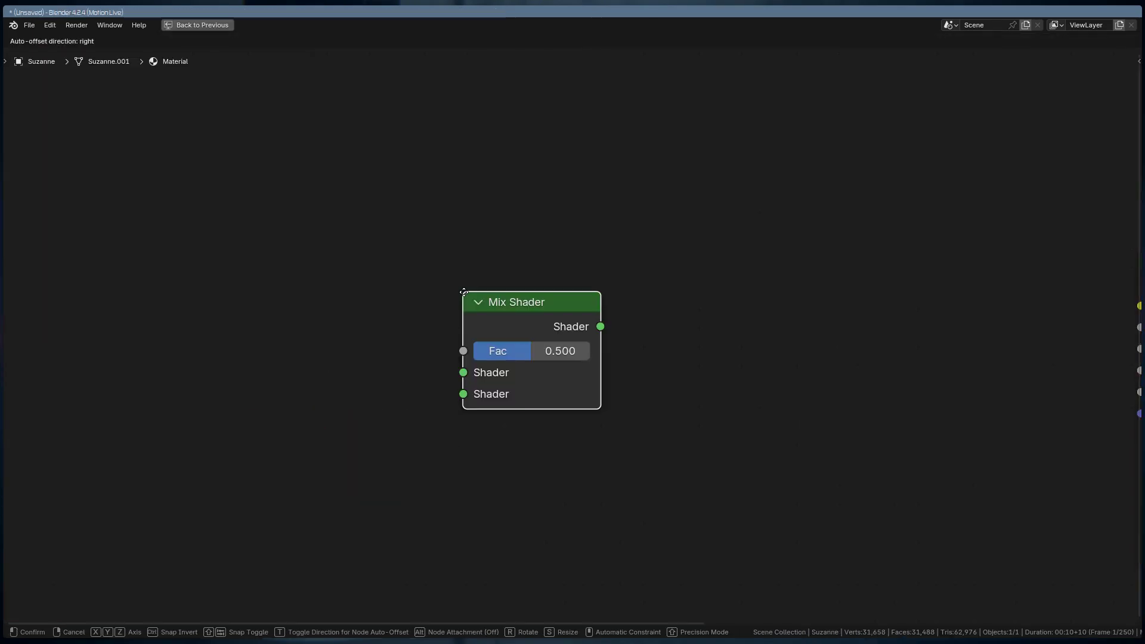
{"action": "left_click", "coordinate": [499, 296]}
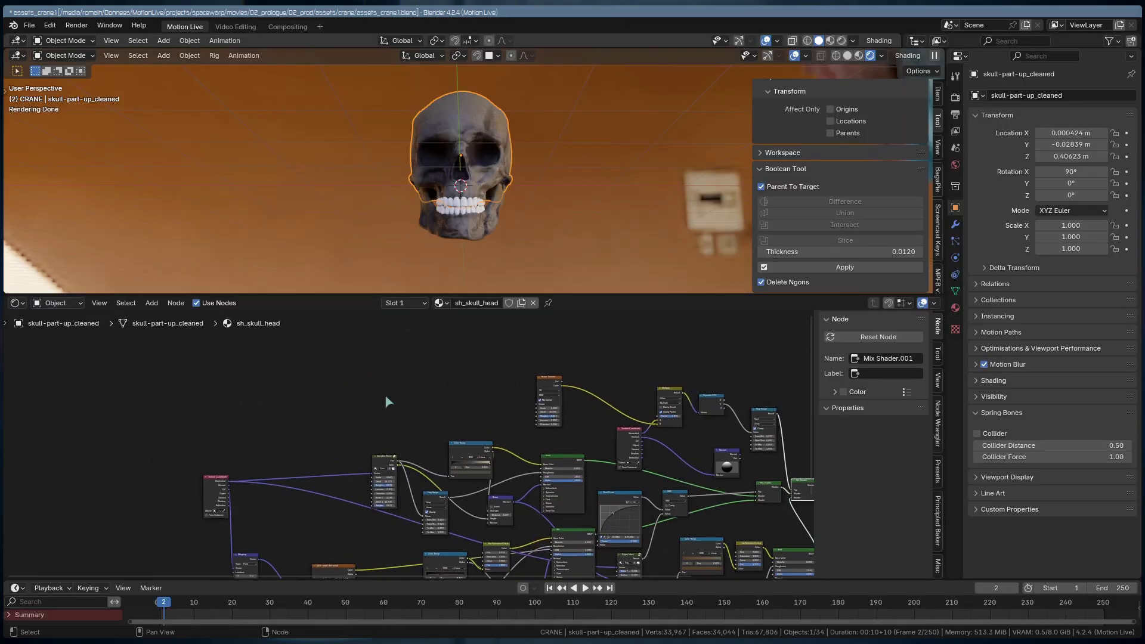
- Search for an Image Texture node and add it to the skull head's shader
{"action": "key", "text": "shift+a"}
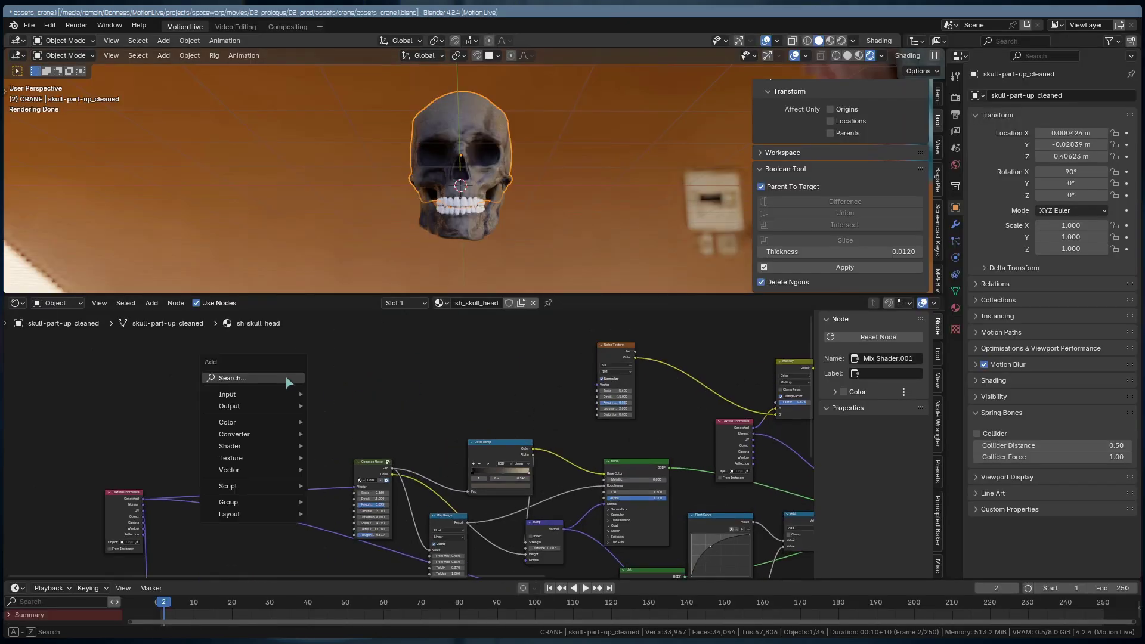
{"action": "left_click", "coordinate": [289, 377]}
{"action": "key", "text": "Return"}
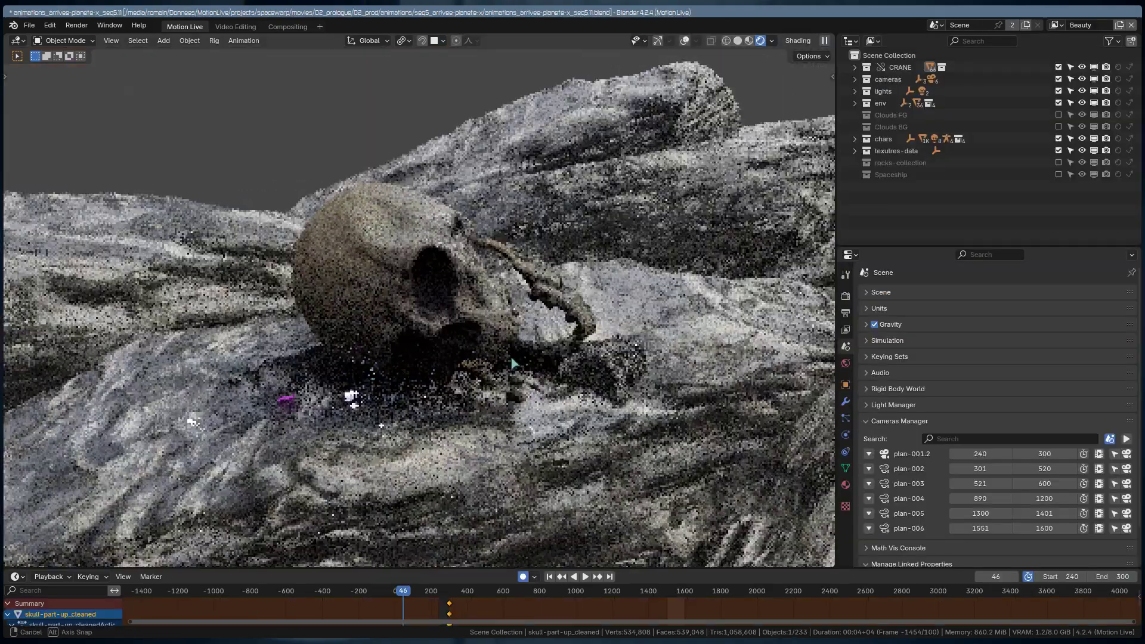
- Orbit around the skull on the rocks and bring up the Viewport Shading popover
{"action": "mouse_move", "coordinate": [511, 362]}
{"action": "middle_mouse_down"}
{"action": "mouse_move", "coordinate": [539, 365]}
{"action": "mouse_move", "coordinate": [492, 366]}
{"action": "middle_mouse_up"}
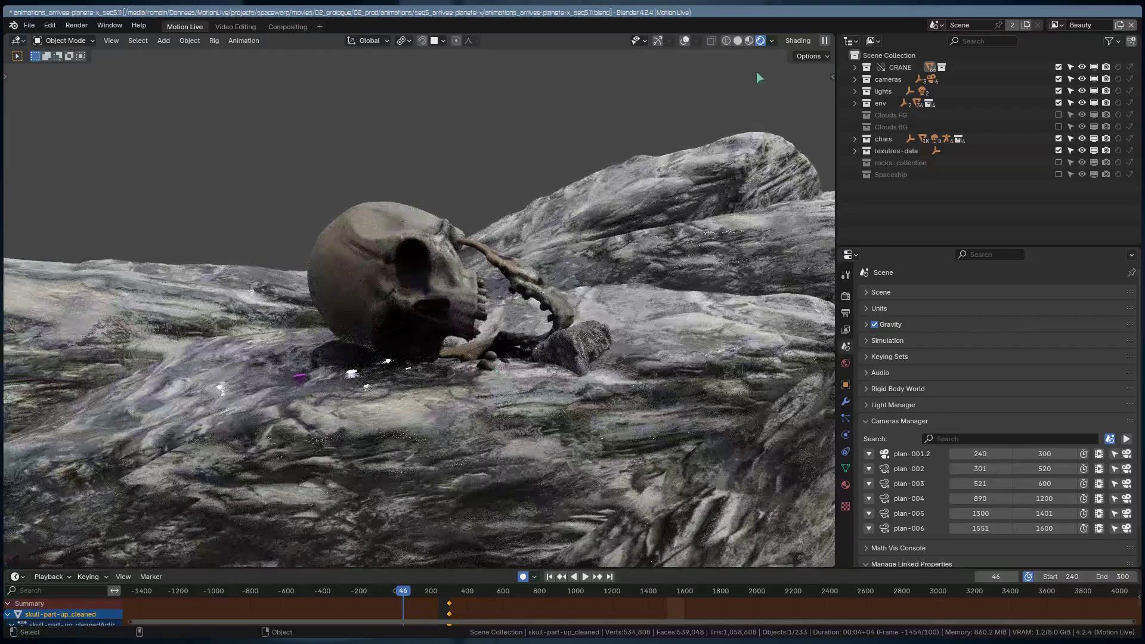
{"action": "left_click", "coordinate": [772, 41]}
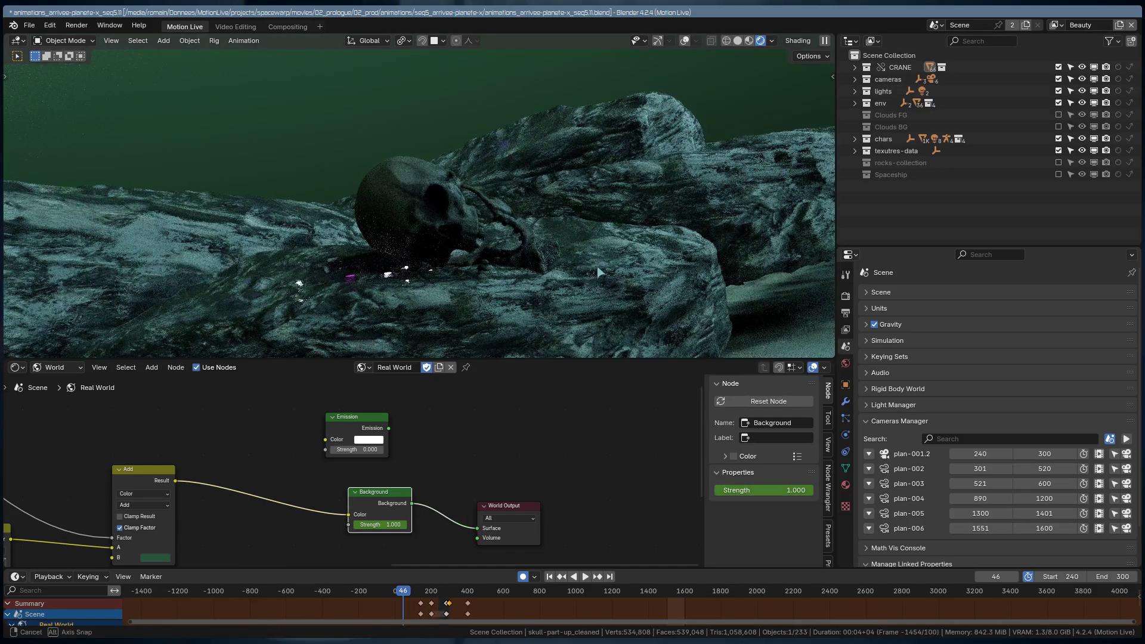
- Orbit around the skull on the rocky landscape to a new angle
{"action": "middle_click_drag", "start_coordinate": [599, 272], "coordinate": [629, 264]}
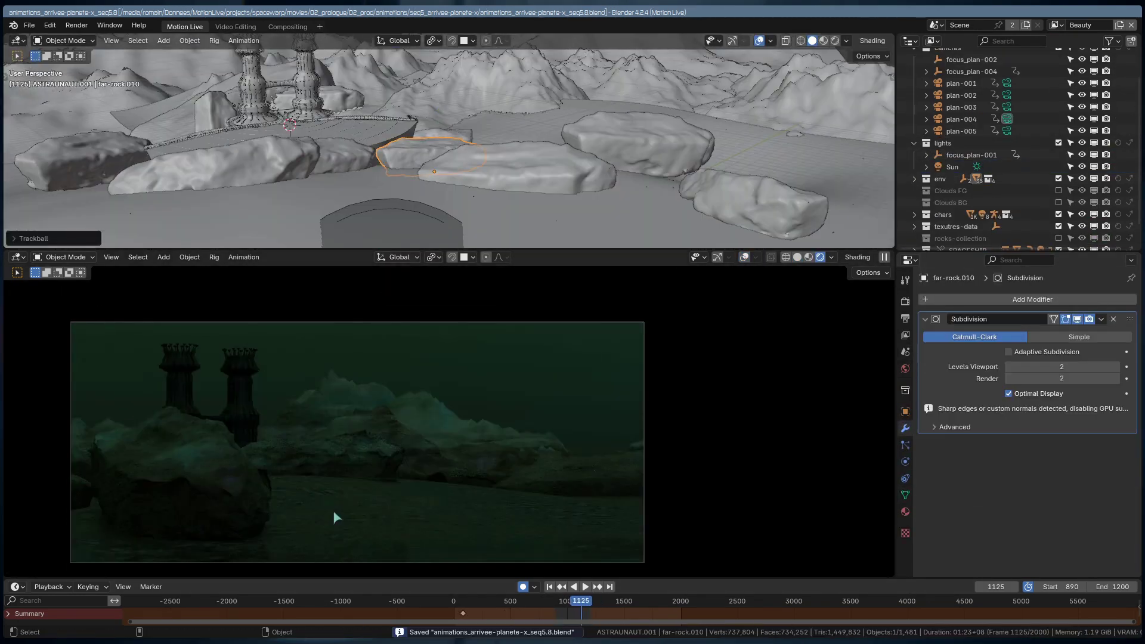
- Switch the lower viewport to Solid shading
{"action": "key", "text": "F12"}
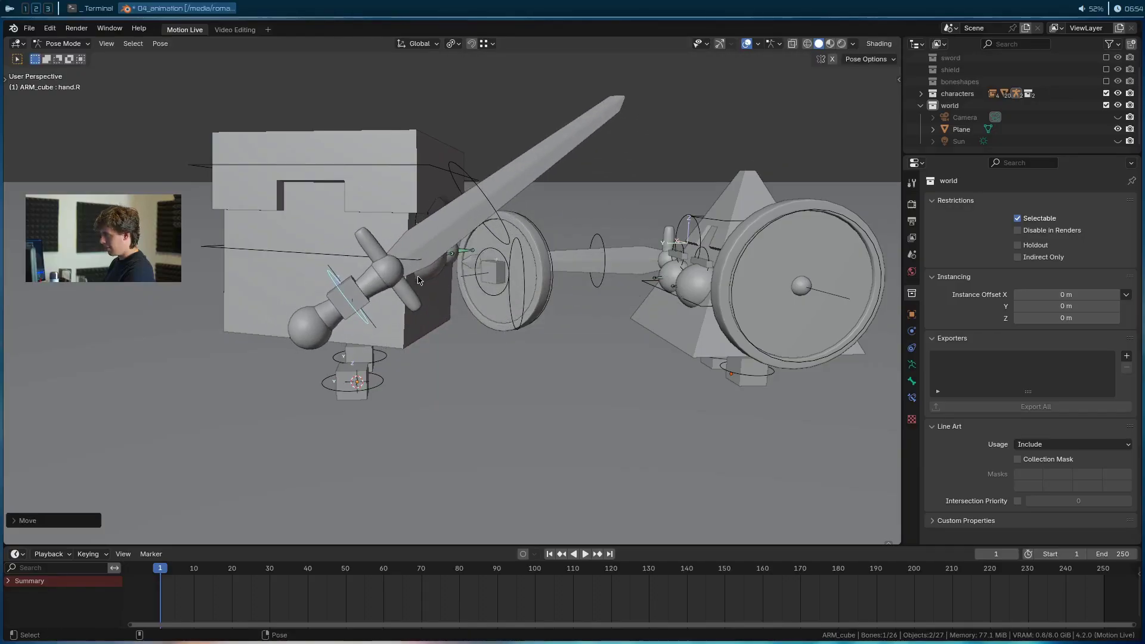
- Frame the viewport on the selected hand.R bone
{"action": "key", "text": "KP_Decimal"}
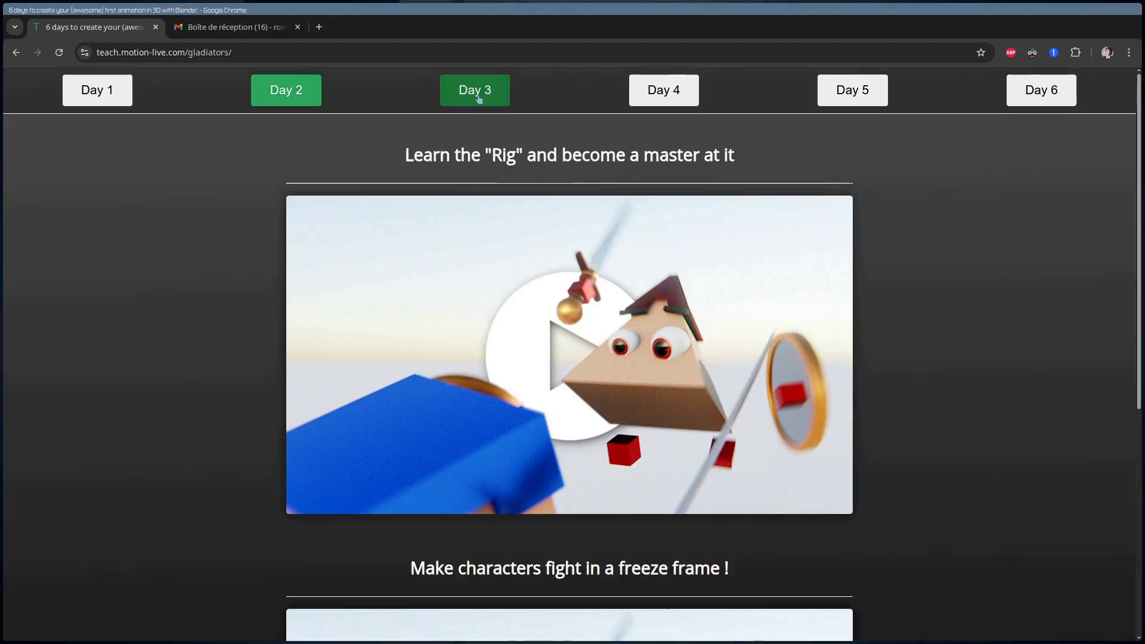
- Jump to another day's lesson section on the course page
{"action": "left_click", "coordinate": [852, 89]}
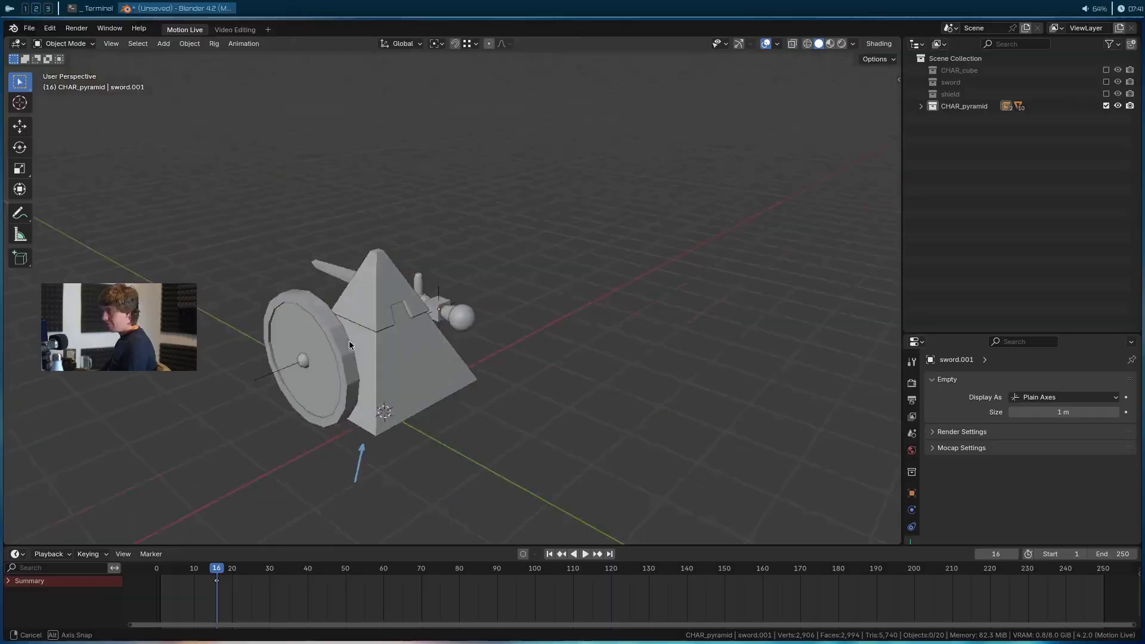
- Orbit around the pyramid-headed character holding a sword and shield
{"action": "middle_click_drag", "start_coordinate": [536, 381], "coordinate": [417, 383]}
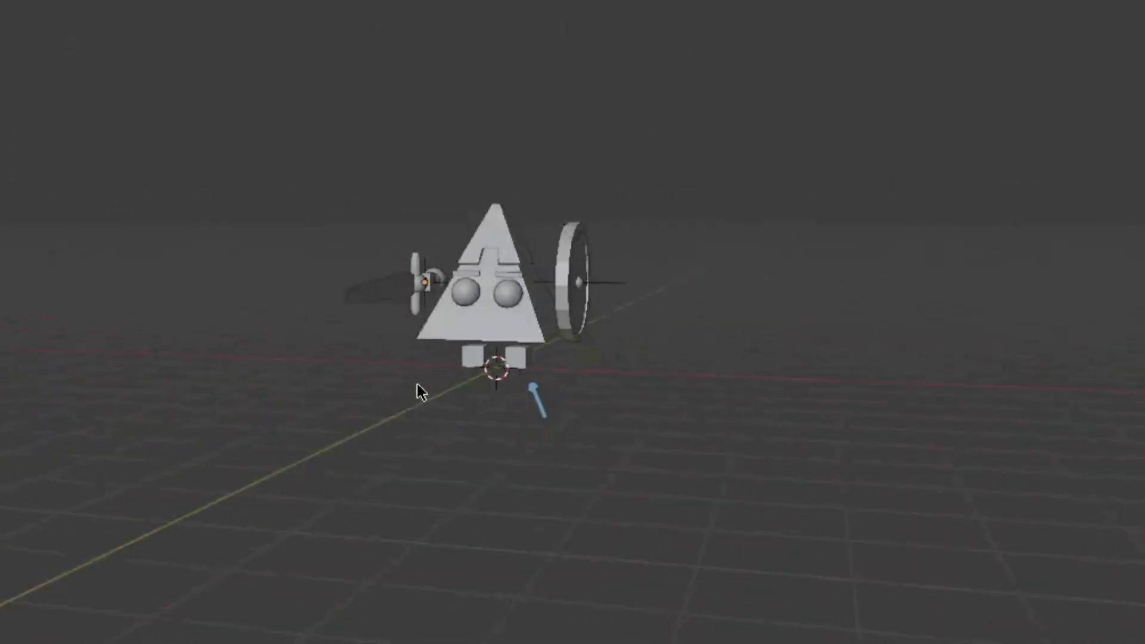